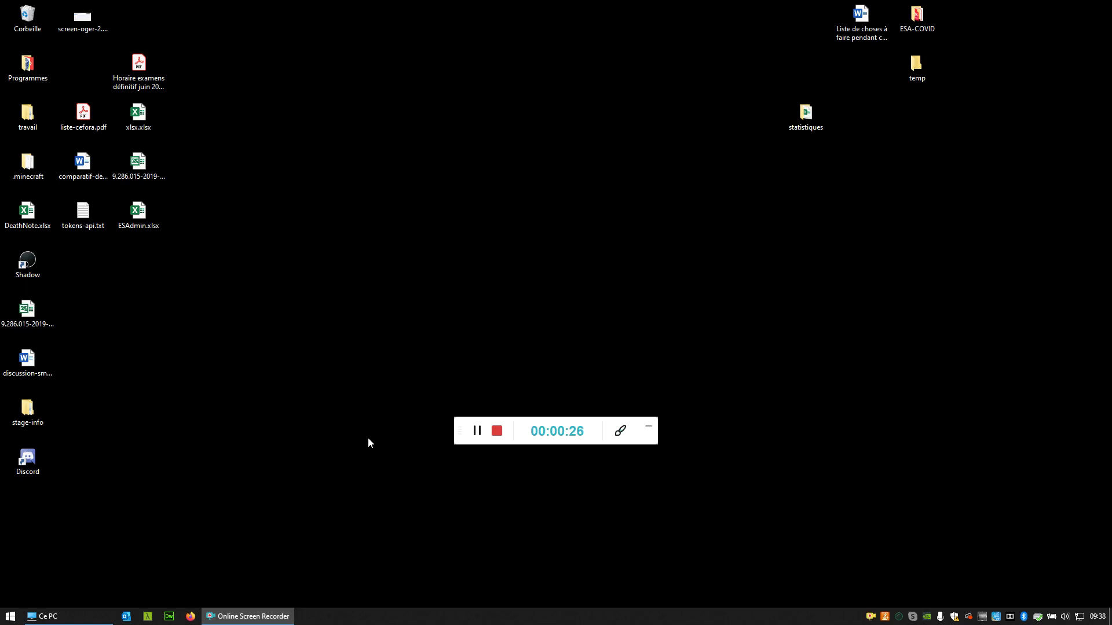
Open the Ecole Supérieure des Affaires Smartschool site in Firefox and log in with the manager account's saved username and password
left_click(191, 618)
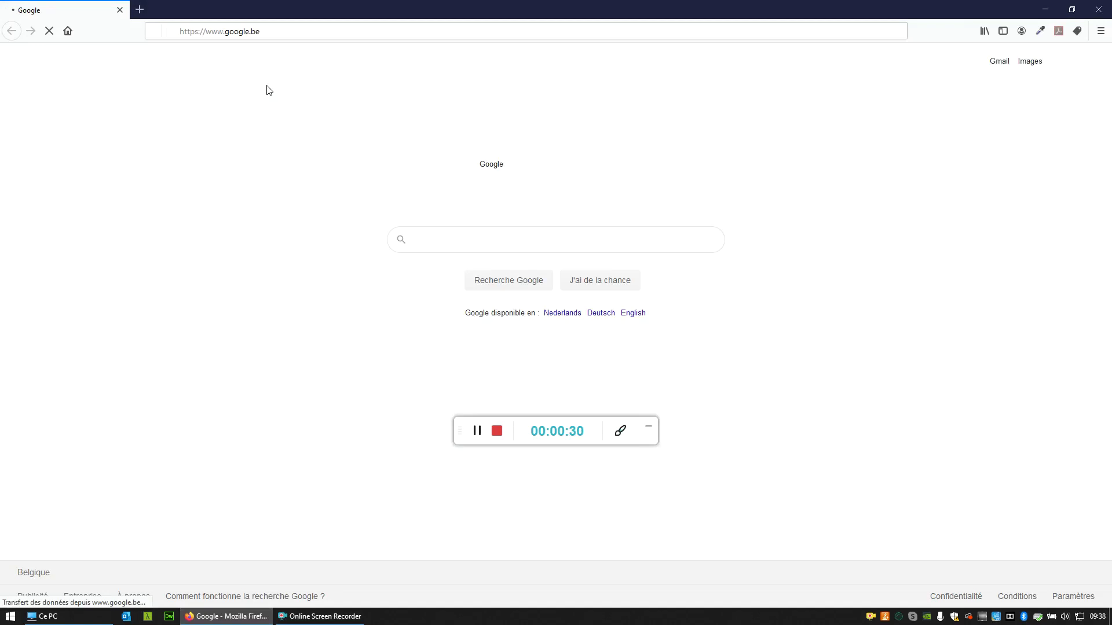
left_click(280, 32)
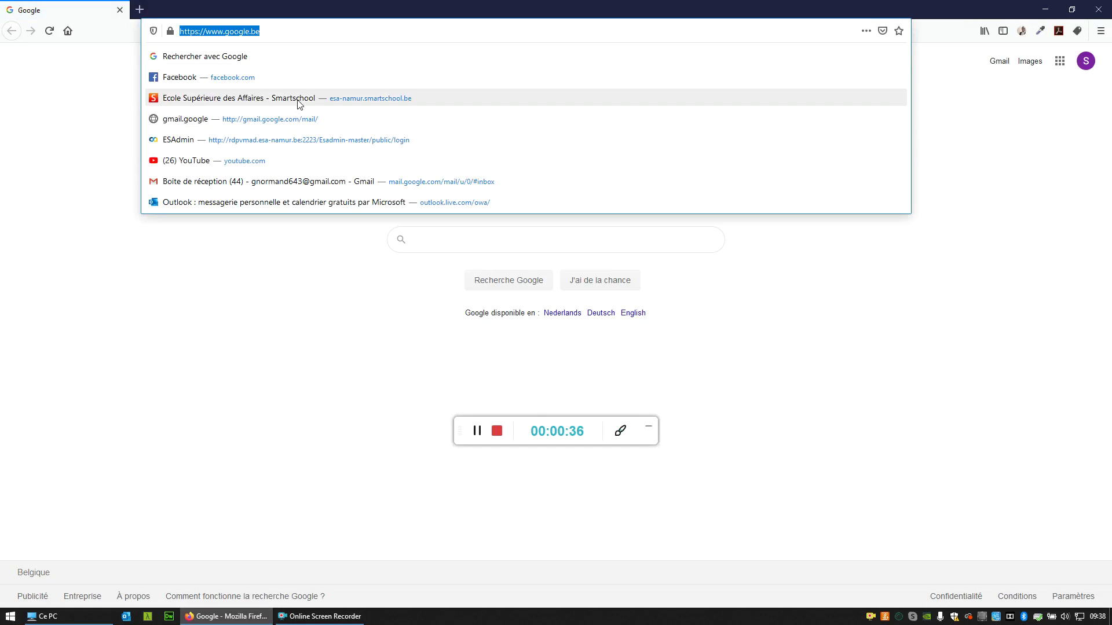
left_click(243, 100)
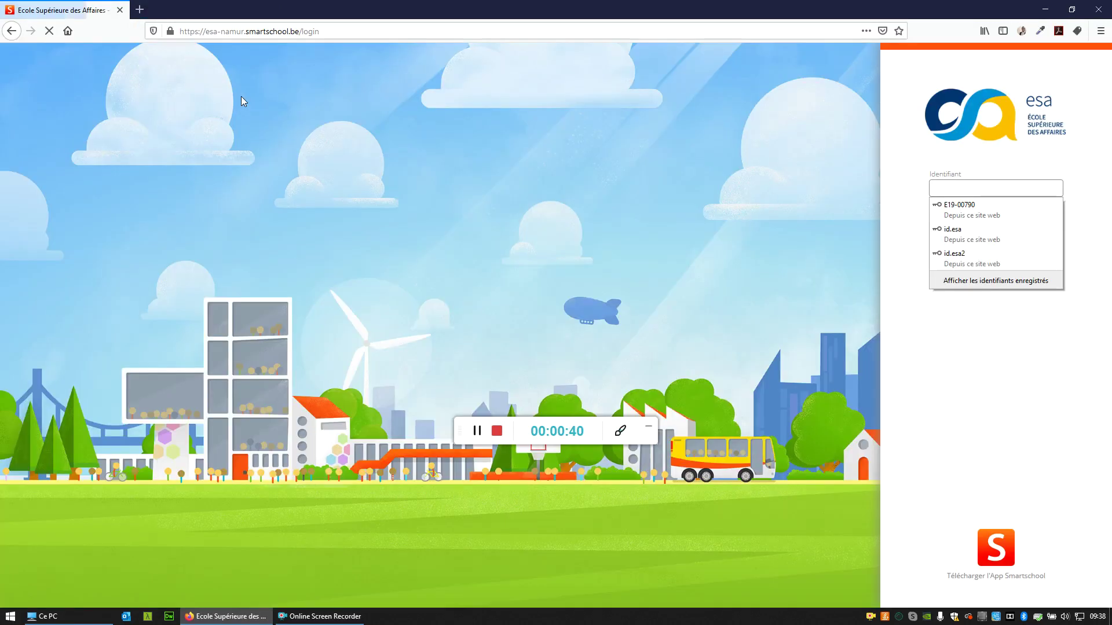
left_click(961, 255)
left_click(965, 261)
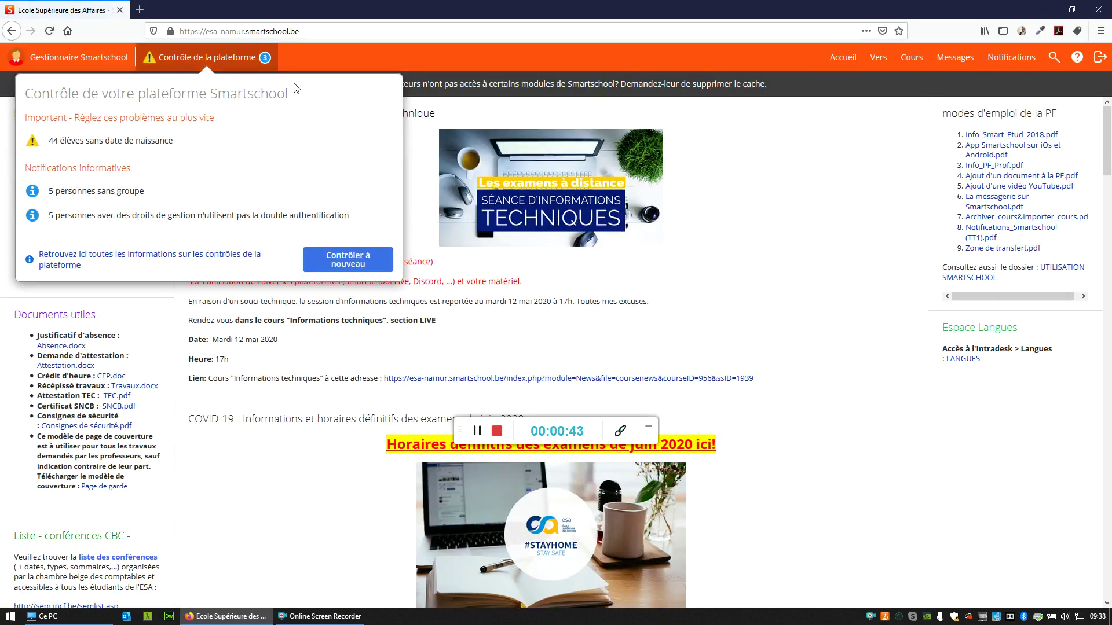
Dismiss the platform check notice and open the UE-GEO-TEST course from the list of courses
left_click(209, 60)
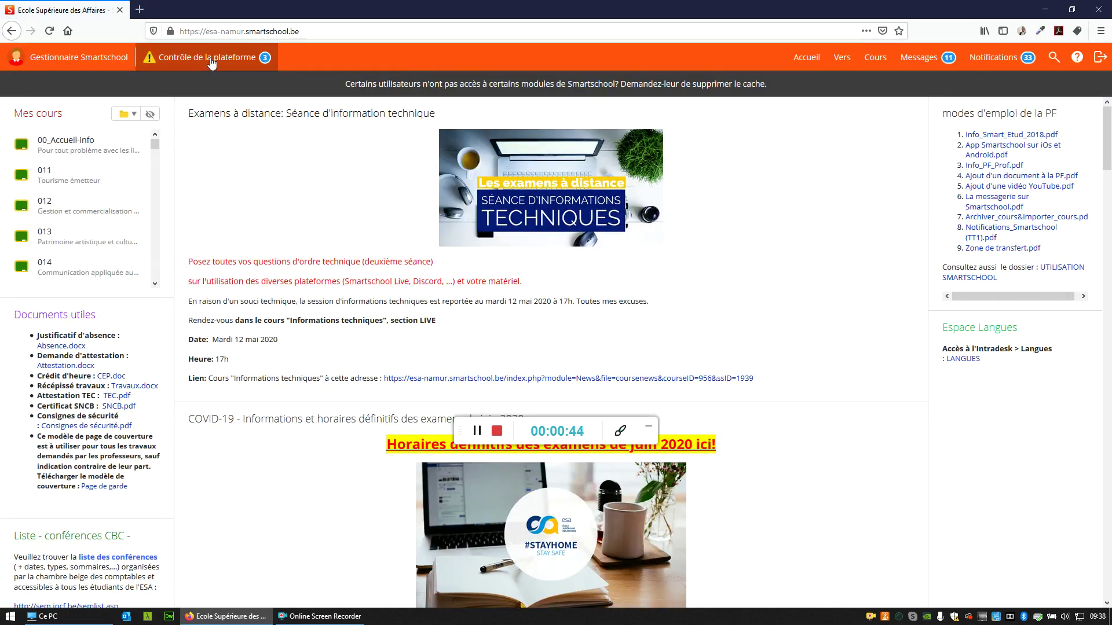
scroll(100, 169, "down", 2)
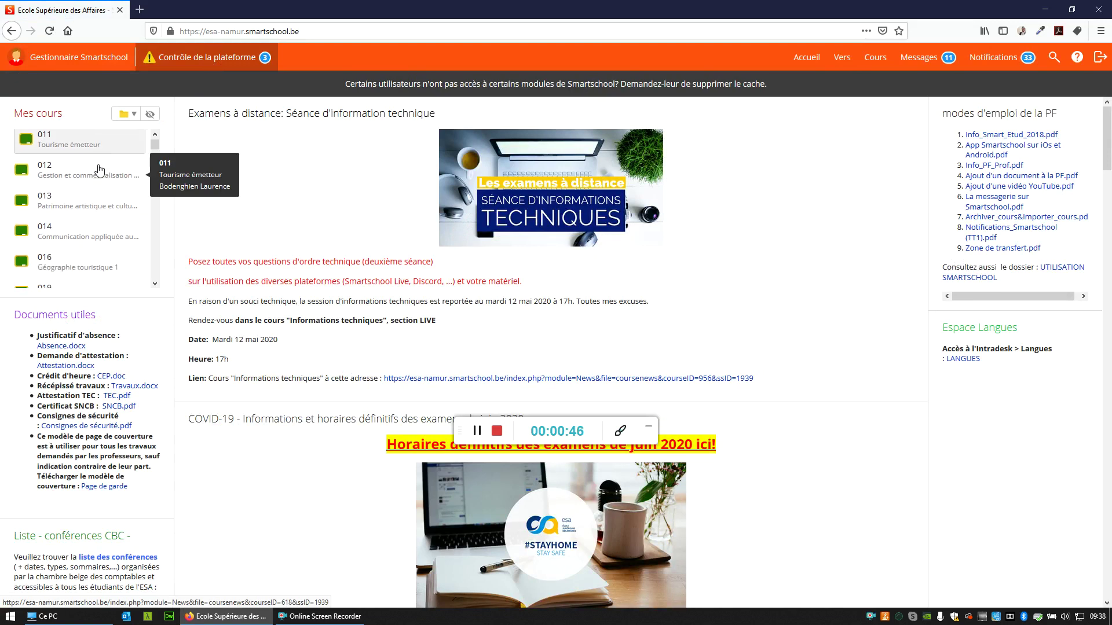
scroll(100, 170, "down", 5)
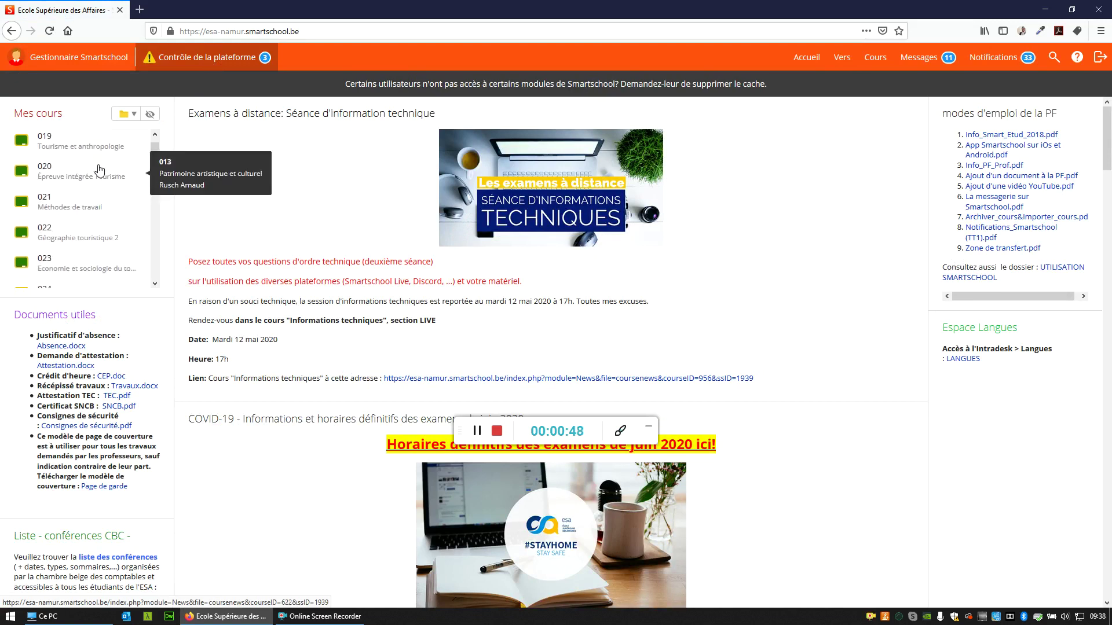
scroll(99, 169, "down", 7)
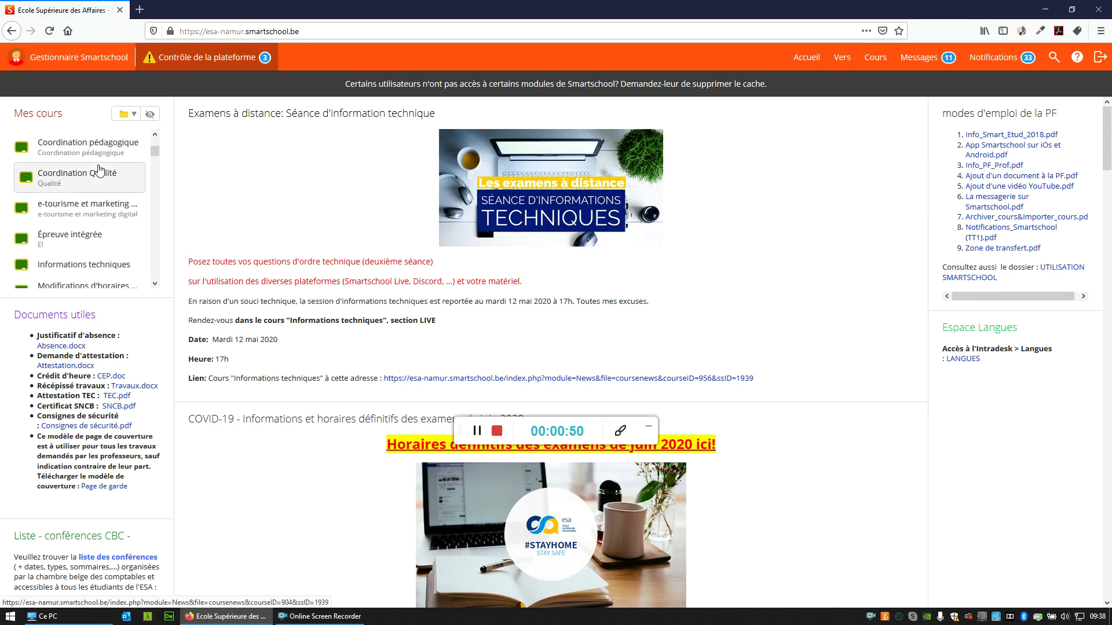
scroll(100, 169, "up", 2)
scroll(99, 170, "down", 8)
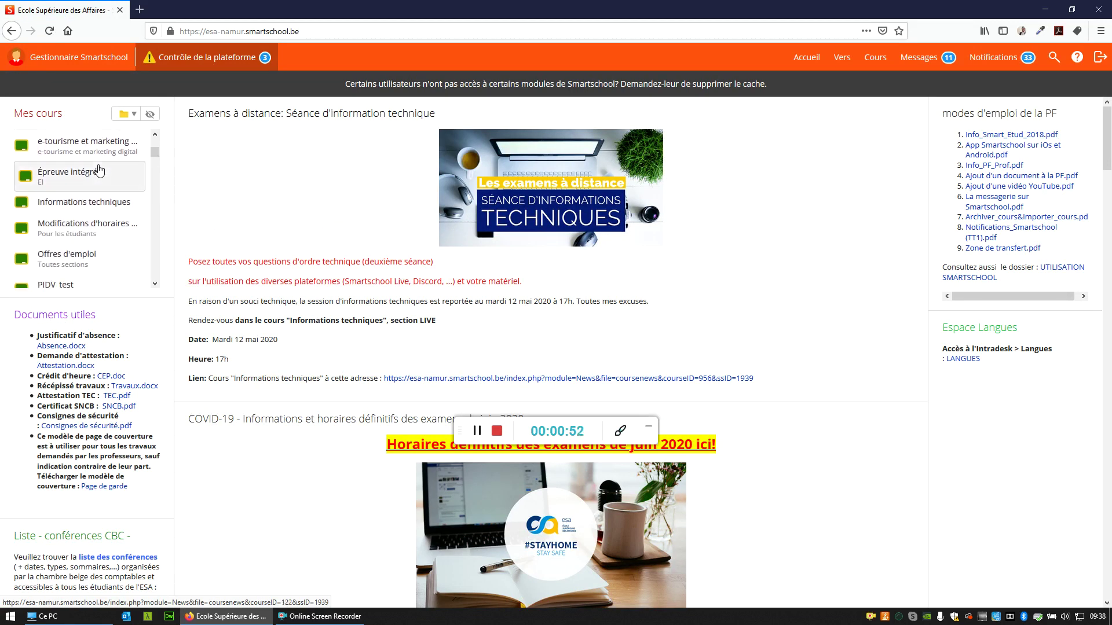
scroll(99, 170, "down", 6)
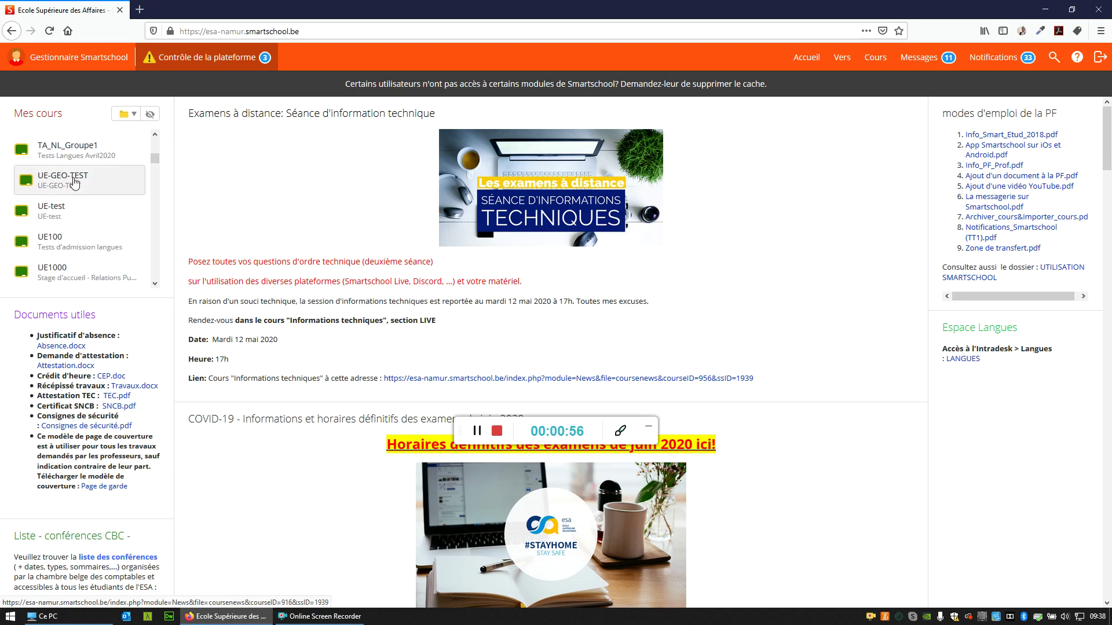
left_click(90, 186)
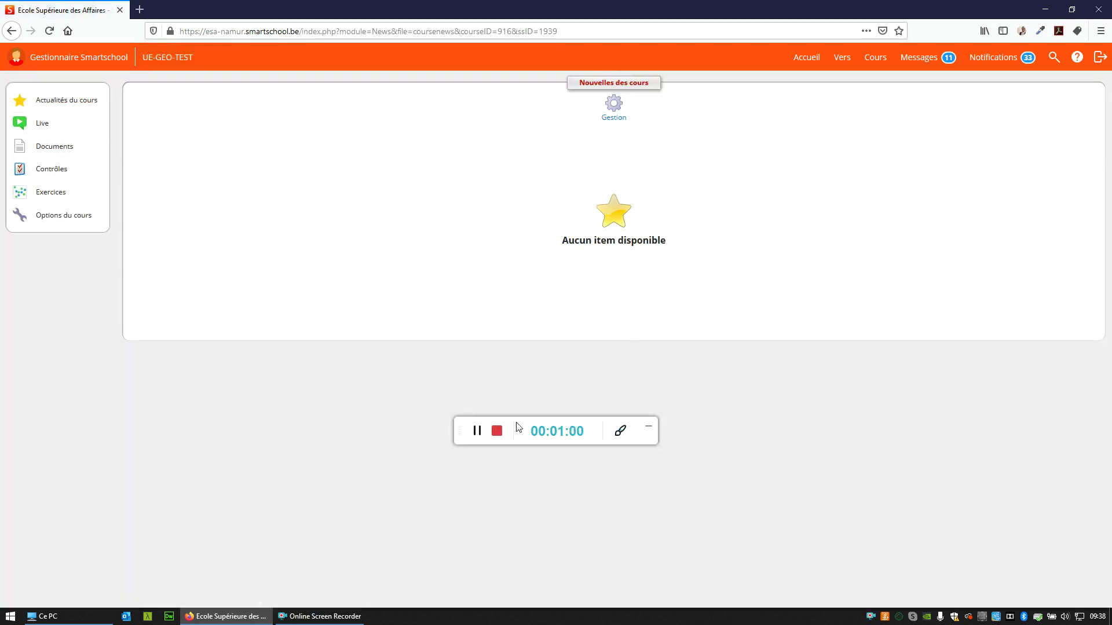
Open the Live module of the UE-GEO-TEST course and start a Live session
left_click_drag(644, 442, 1098, 40)
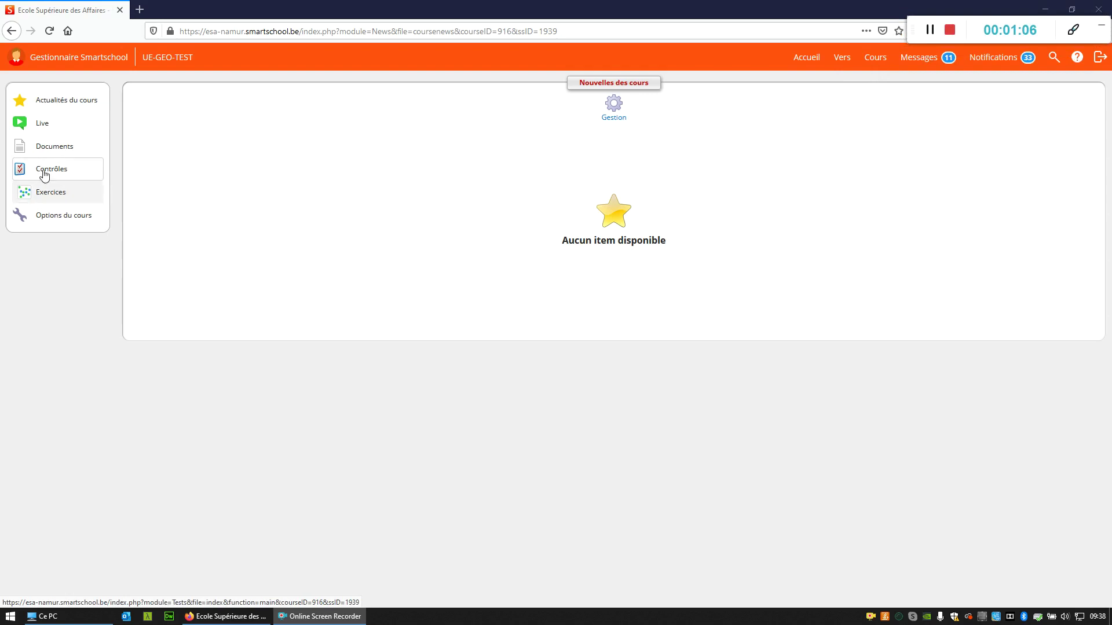
left_click(55, 132)
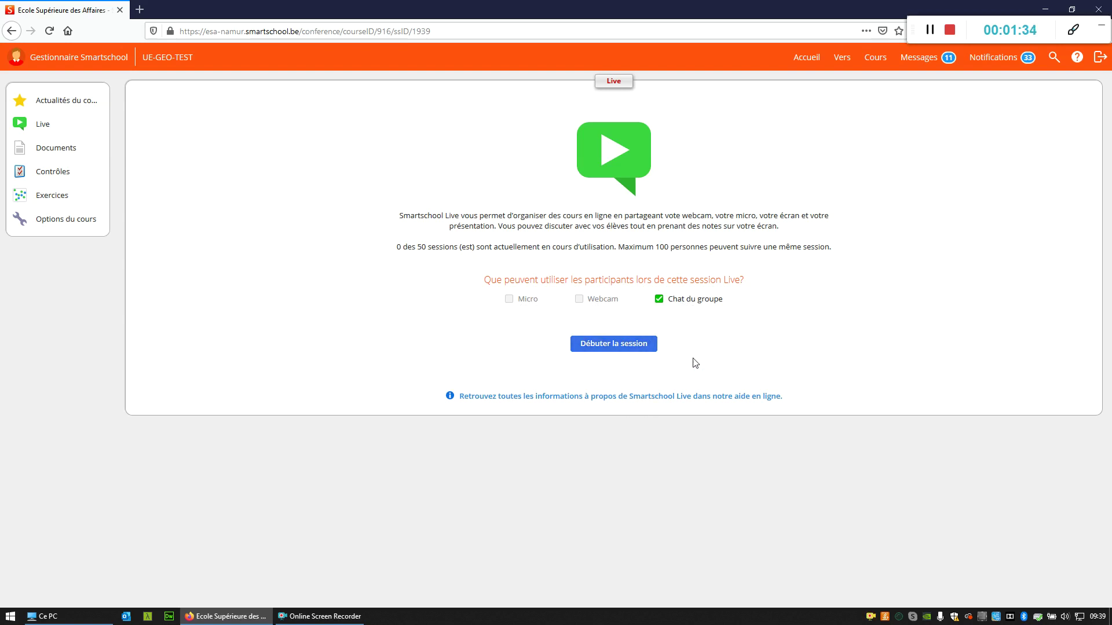
mouse_move(609, 306)
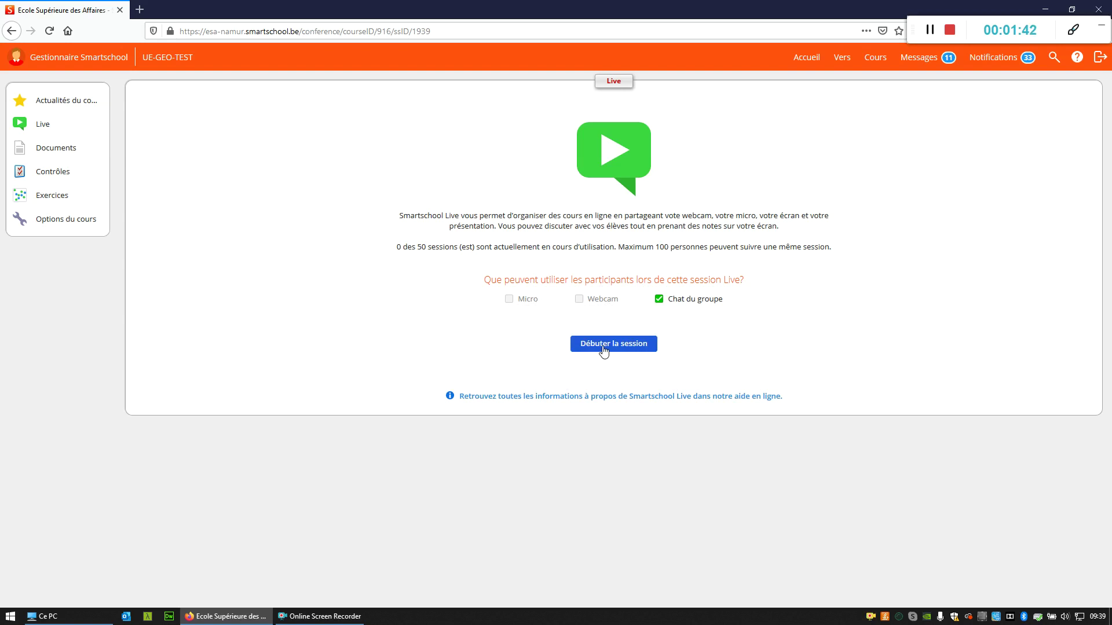
left_click(603, 346)
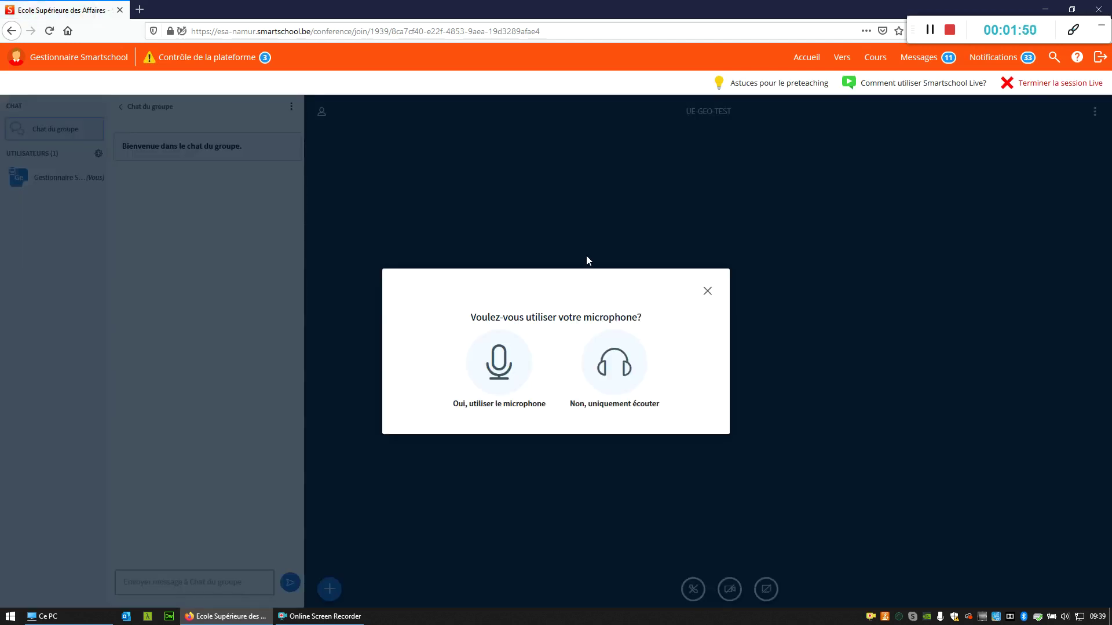
Join the session audio with Stereo Mix (Realtek High Definition Audio) as microphone, authorise access and accept the microphone test
left_click(497, 361)
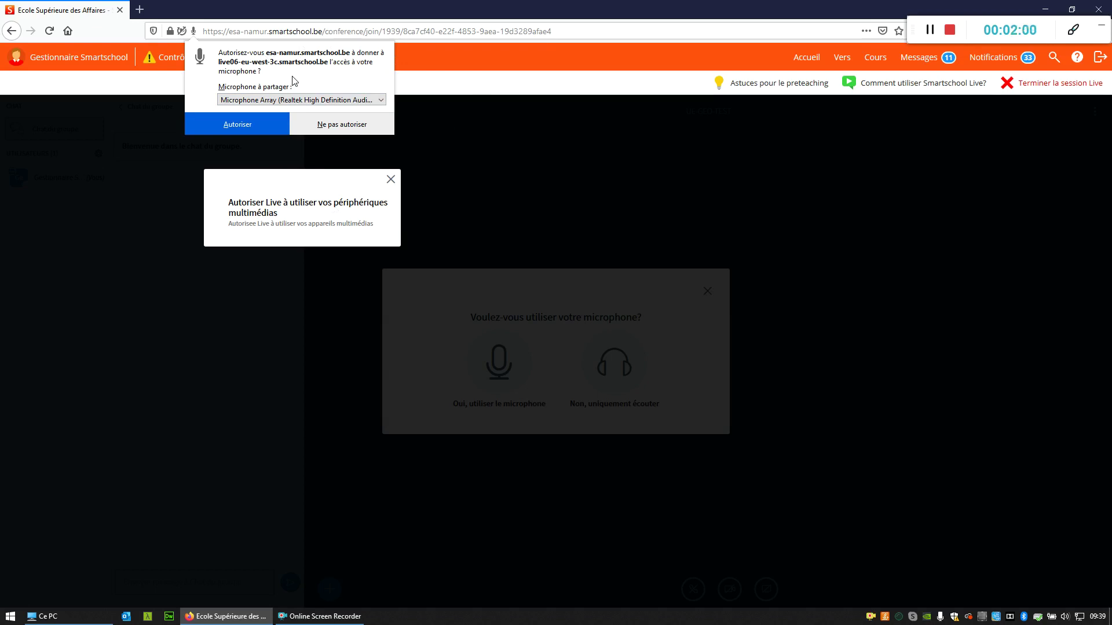
left_click(262, 102)
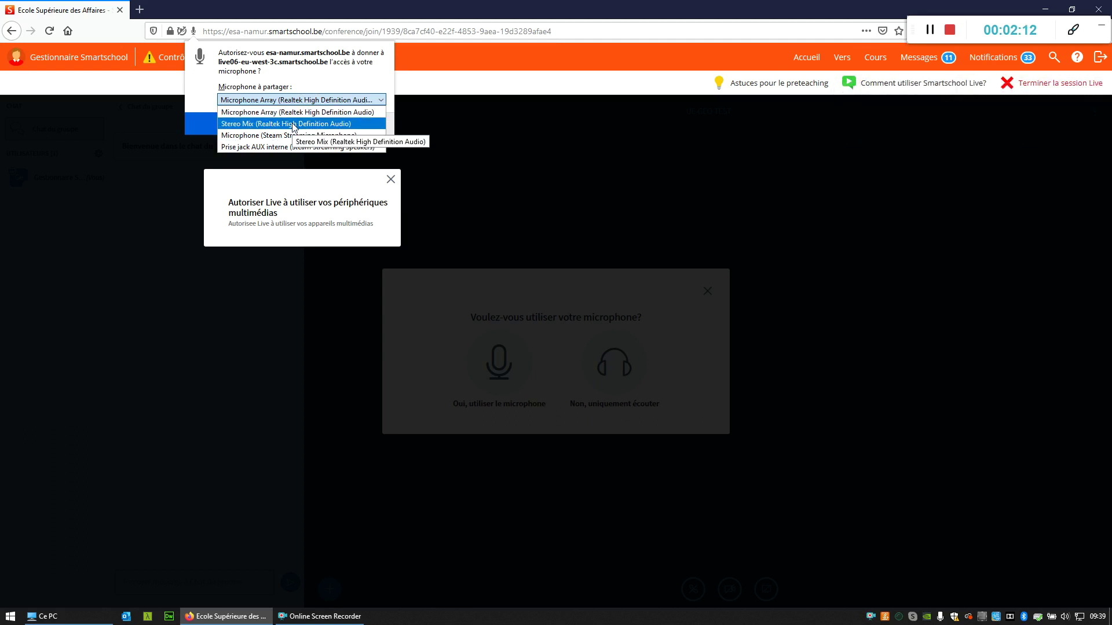
left_click(293, 123)
left_click(253, 123)
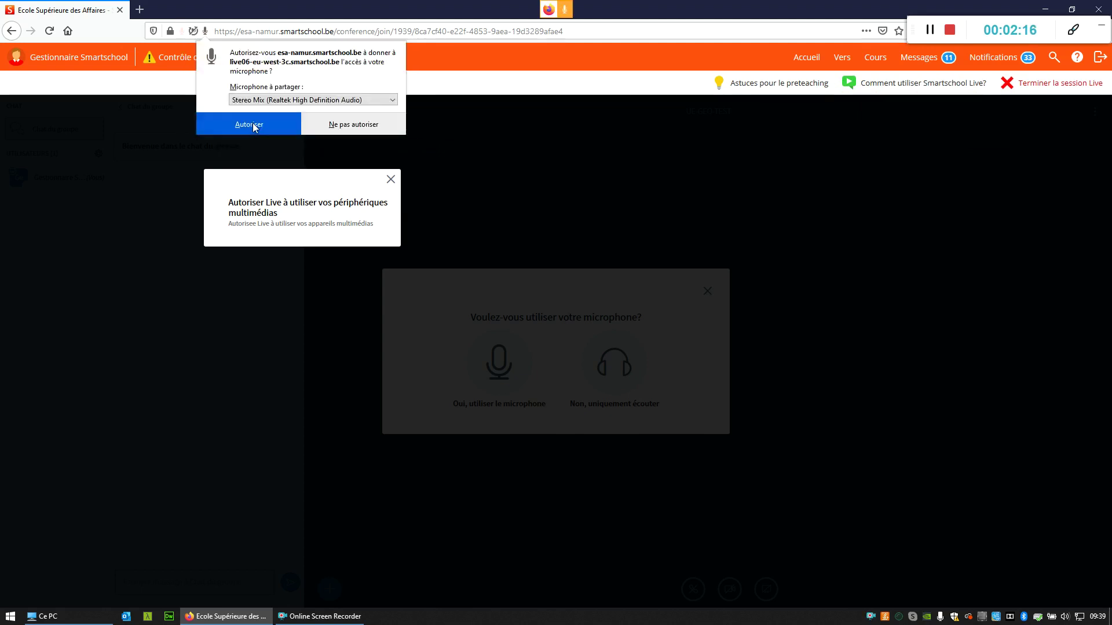
left_click(253, 124)
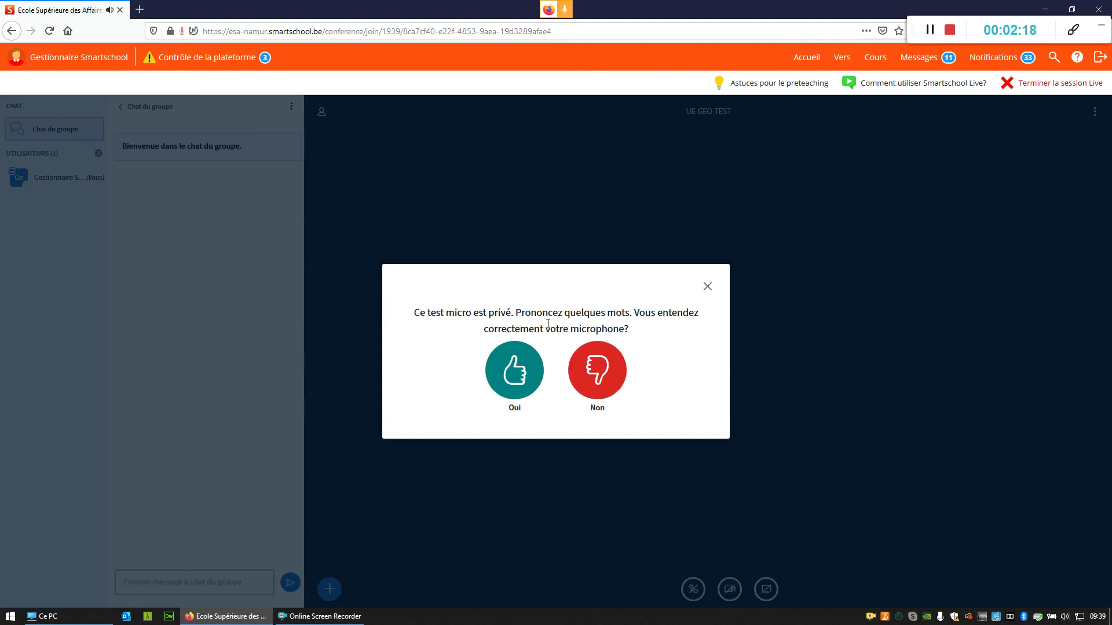
left_click(525, 364)
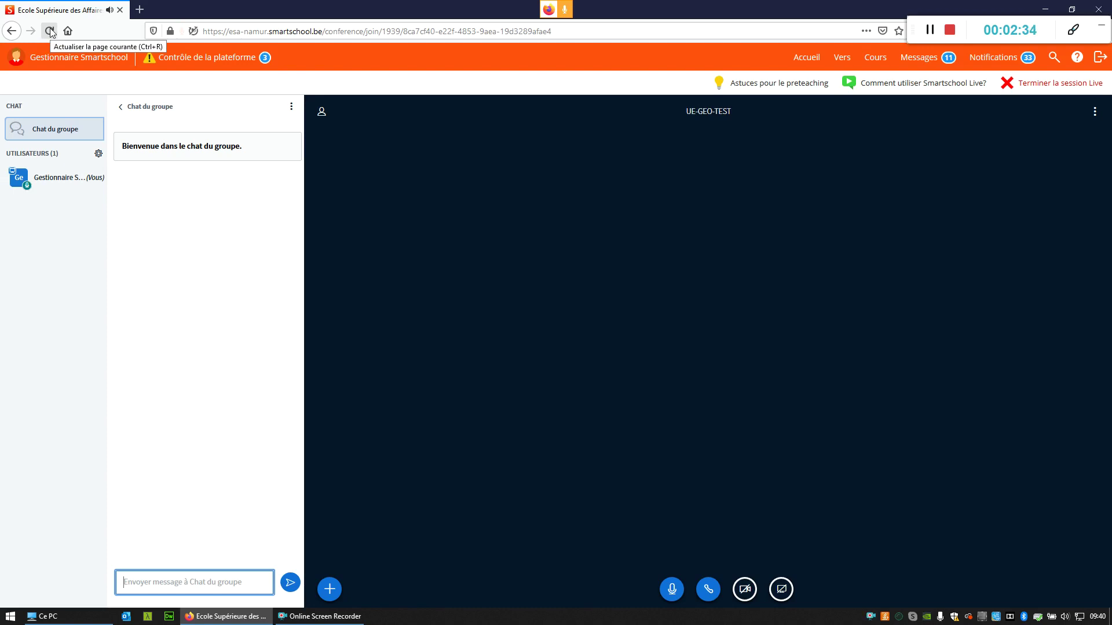
Reload the session page and join the audio with Microphone Array (Realtek High Definition Audio), authorising access and accepting the microphone test
left_click(50, 32)
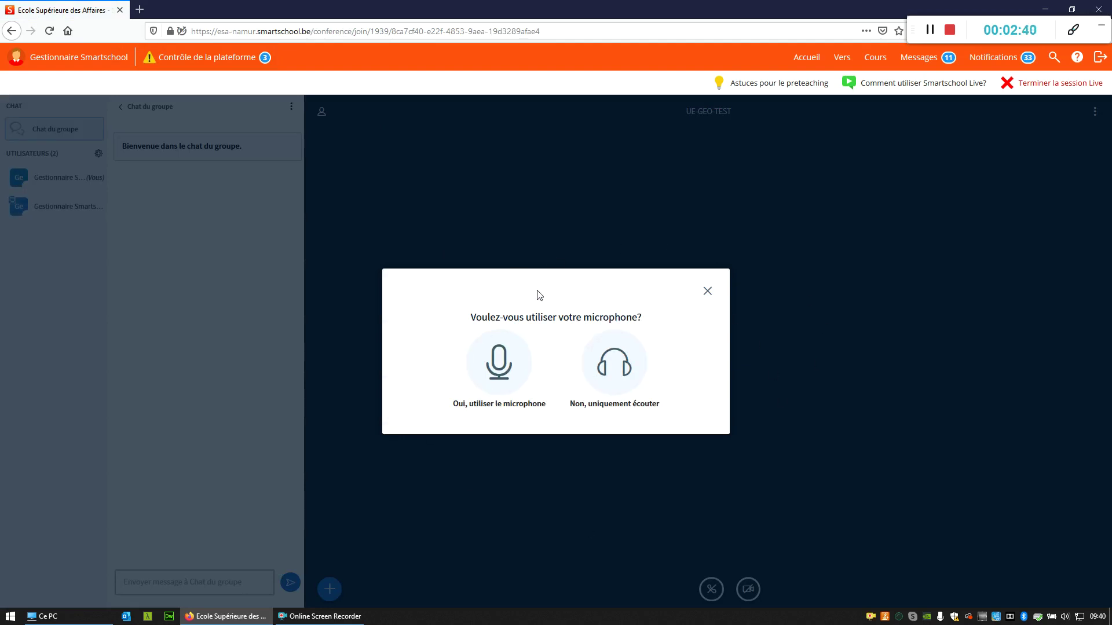
left_click(501, 382)
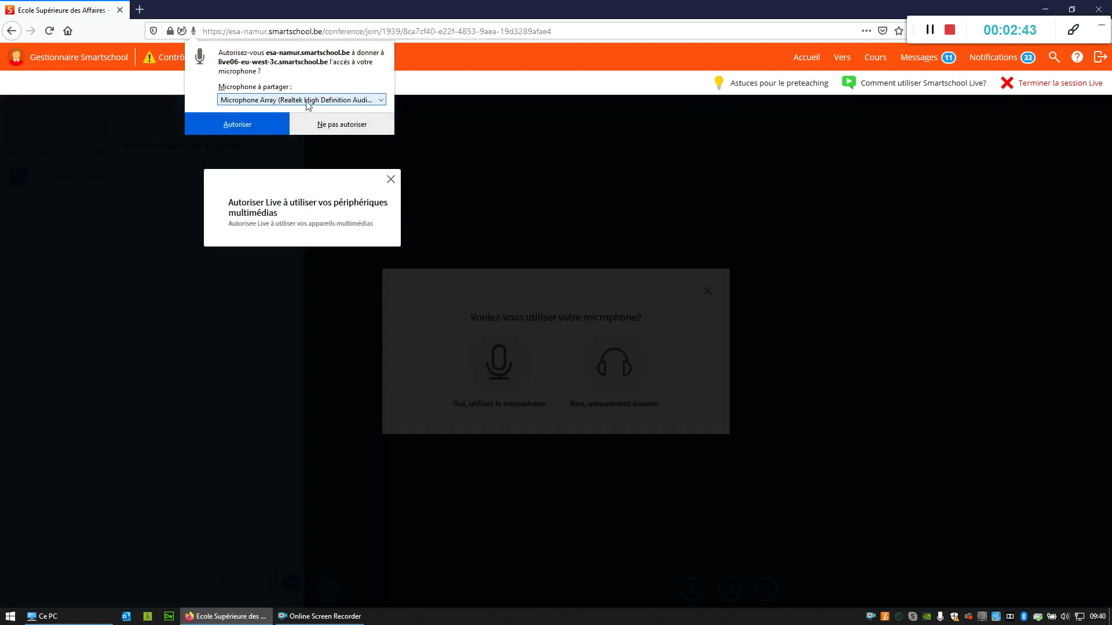
left_click(308, 105)
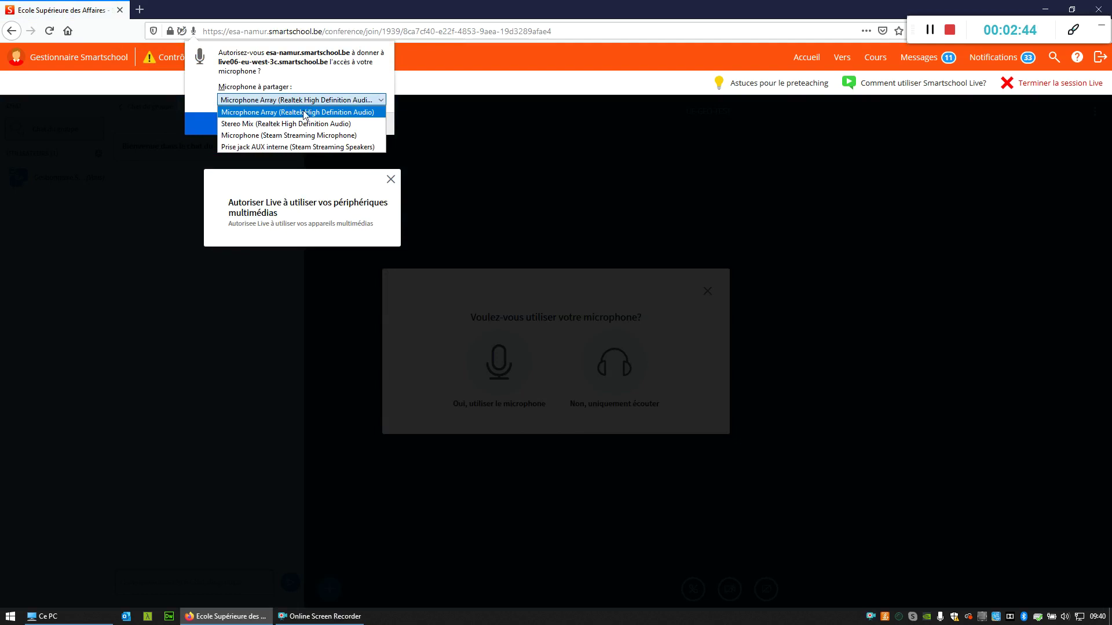
left_click(345, 106)
left_click(274, 125)
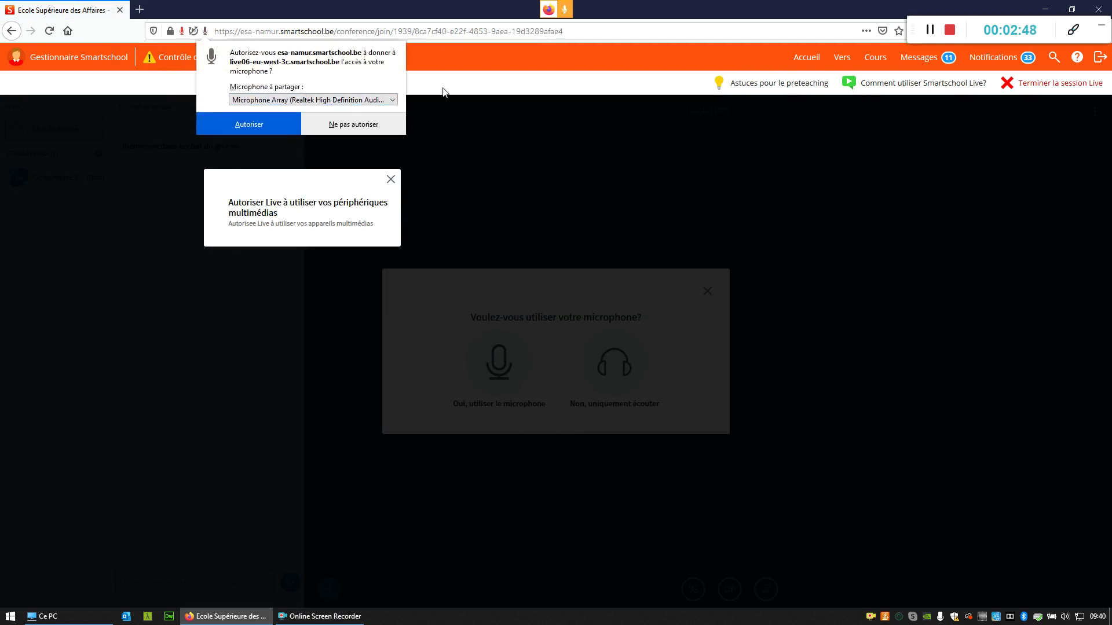
left_click(270, 126)
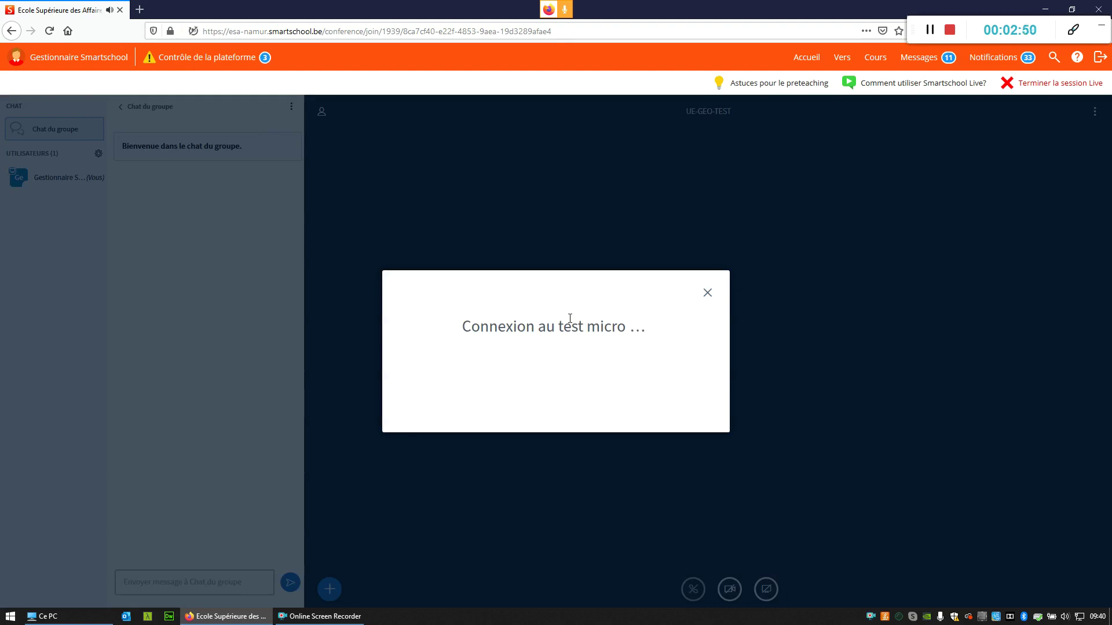
left_click(531, 365)
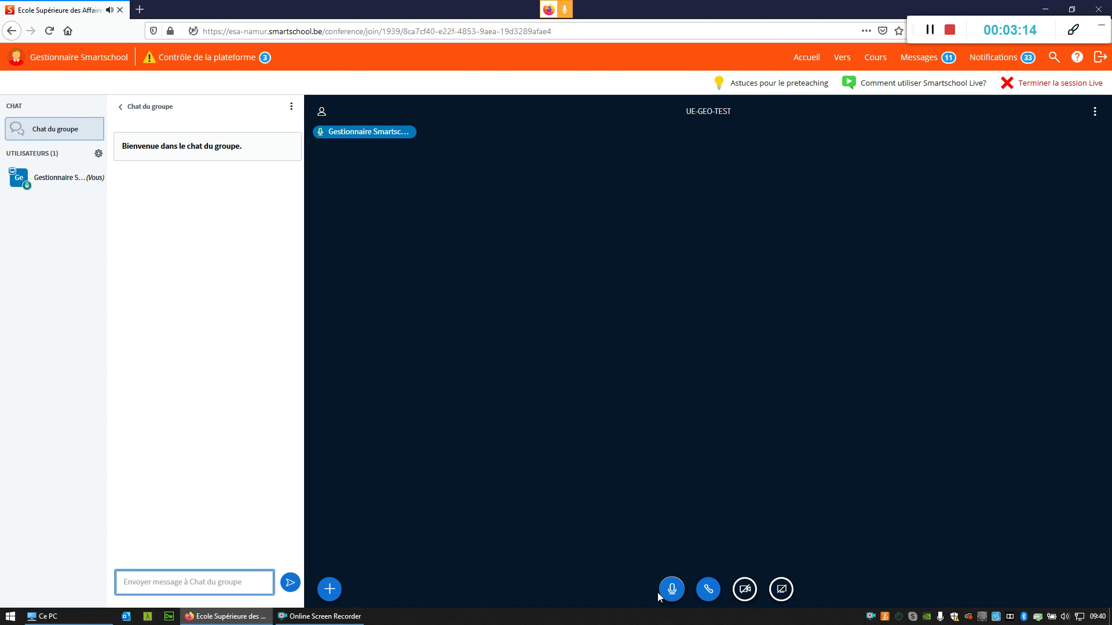
Mute the microphone in the Live session and switch it back on
left_click(672, 588)
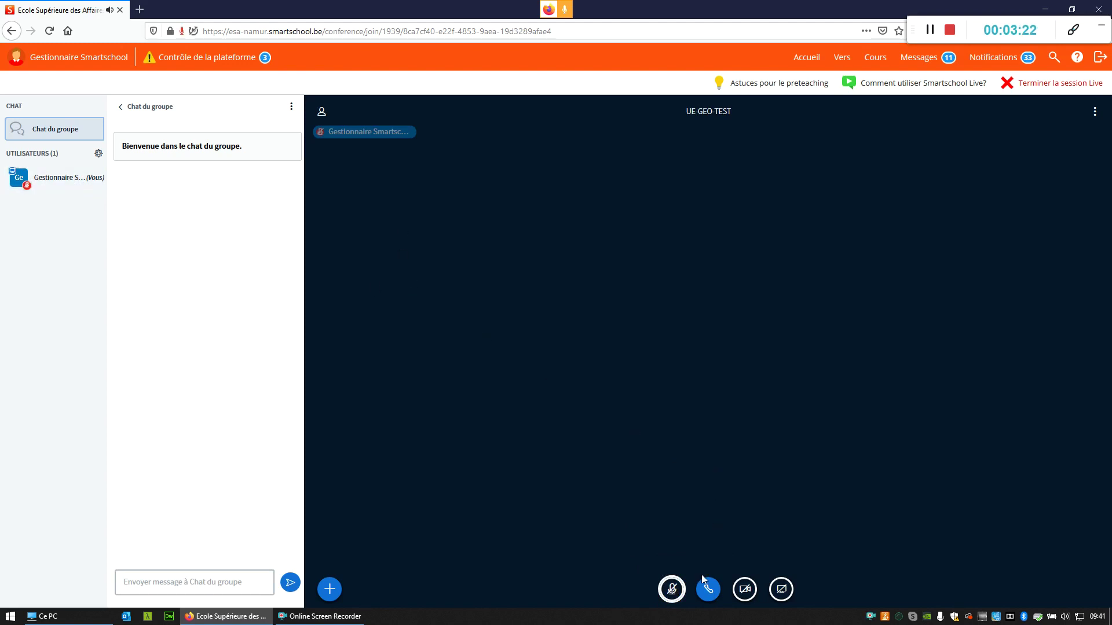
left_click(673, 591)
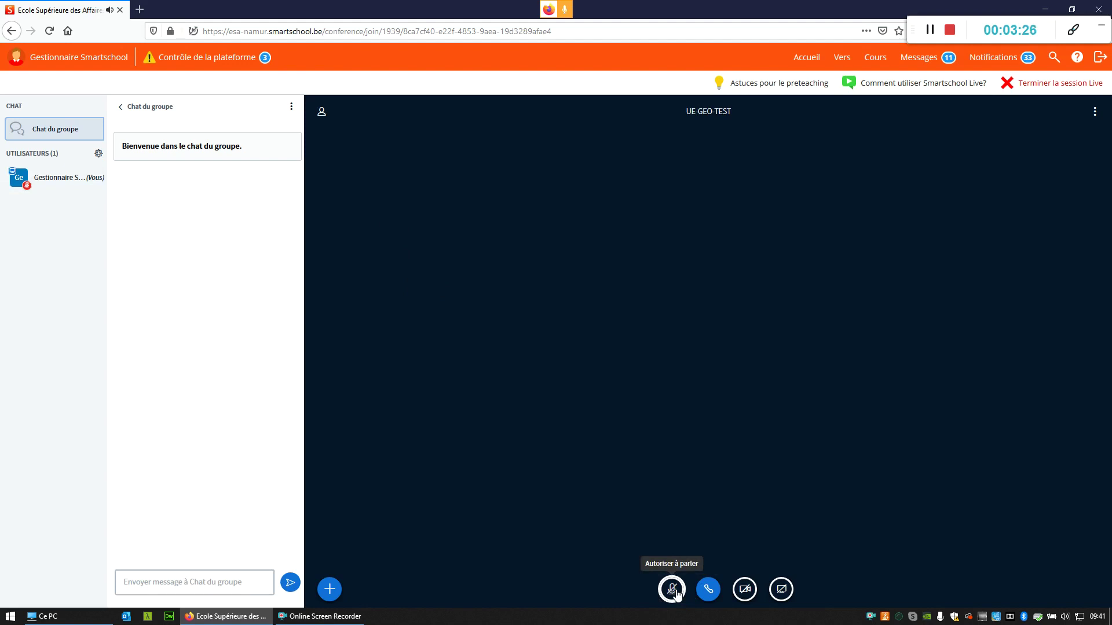
left_click(672, 590)
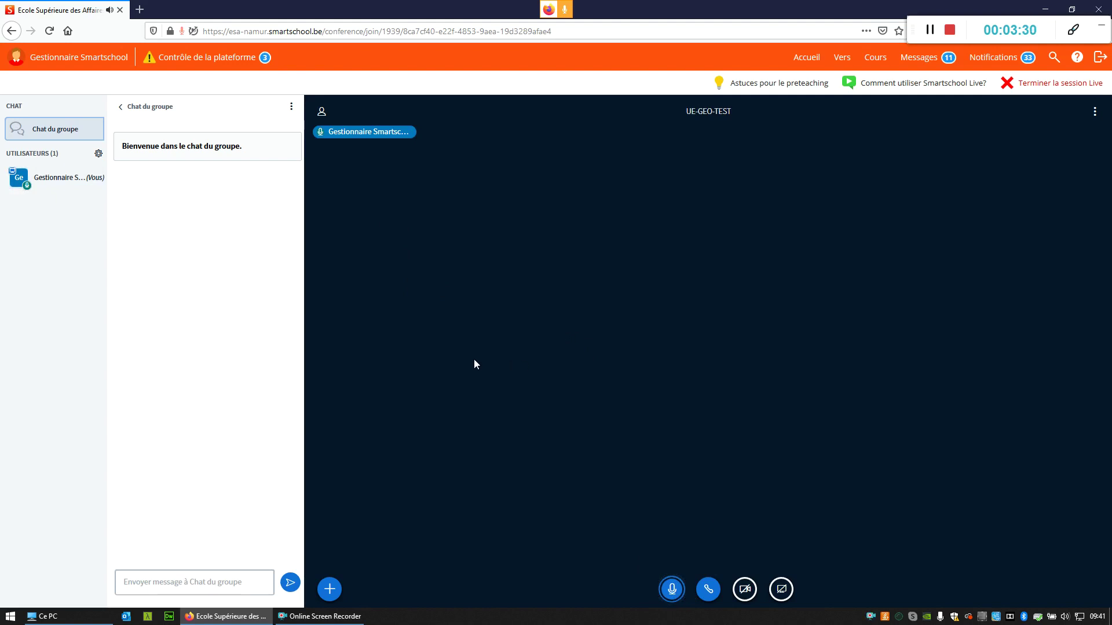
left_click(50, 154)
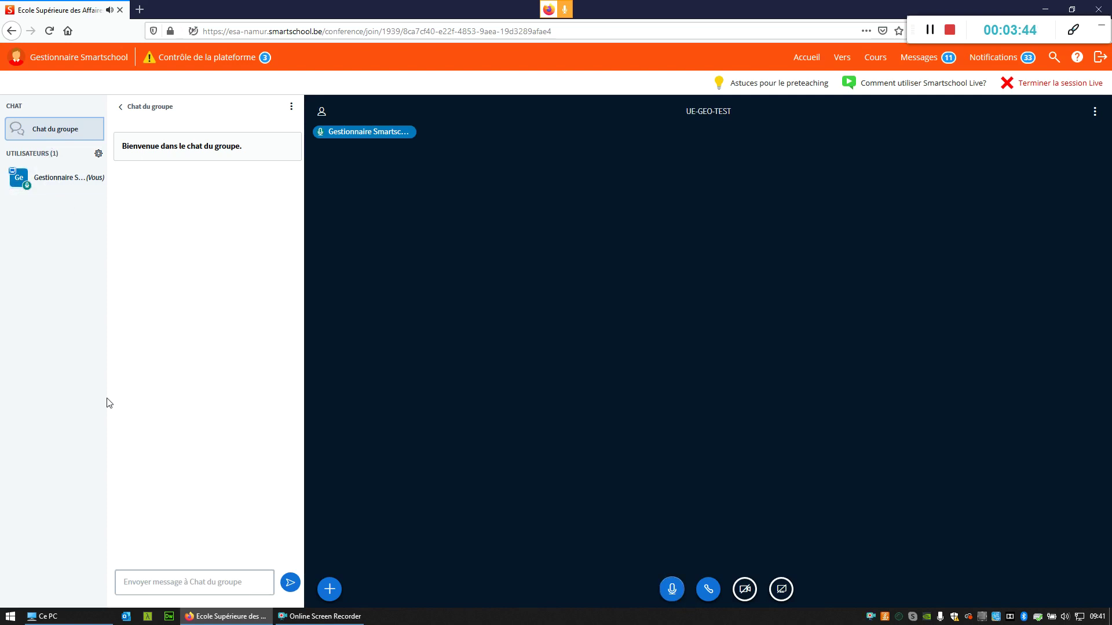
Launch Chrome, open the Smartschool site from its shortcut and maximise the browser window
left_click(10, 617)
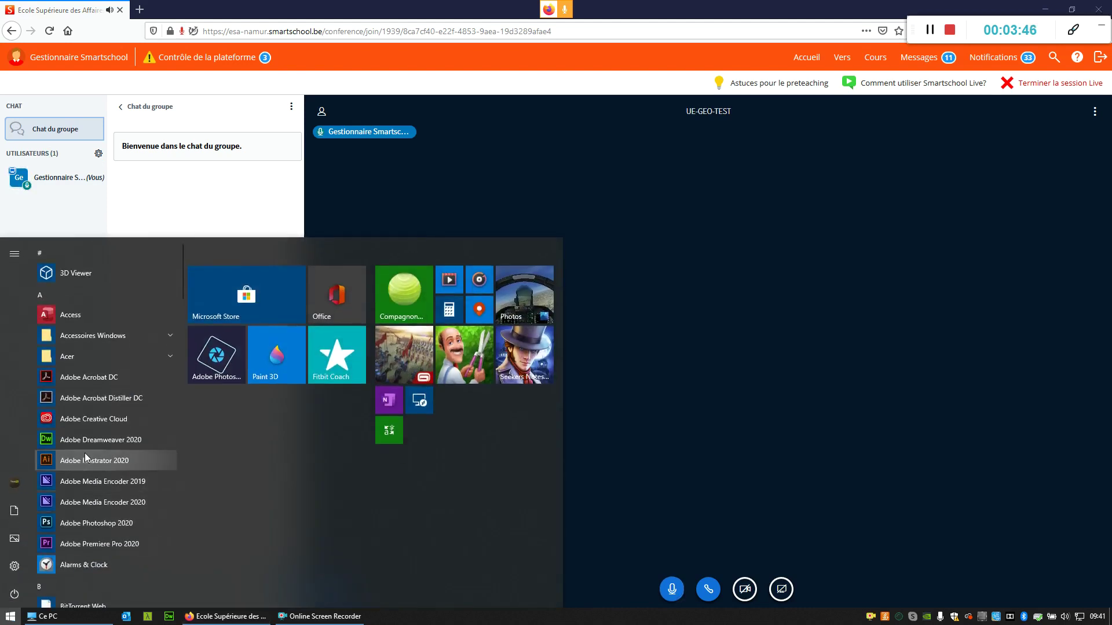
type("chrome")
key("Return")
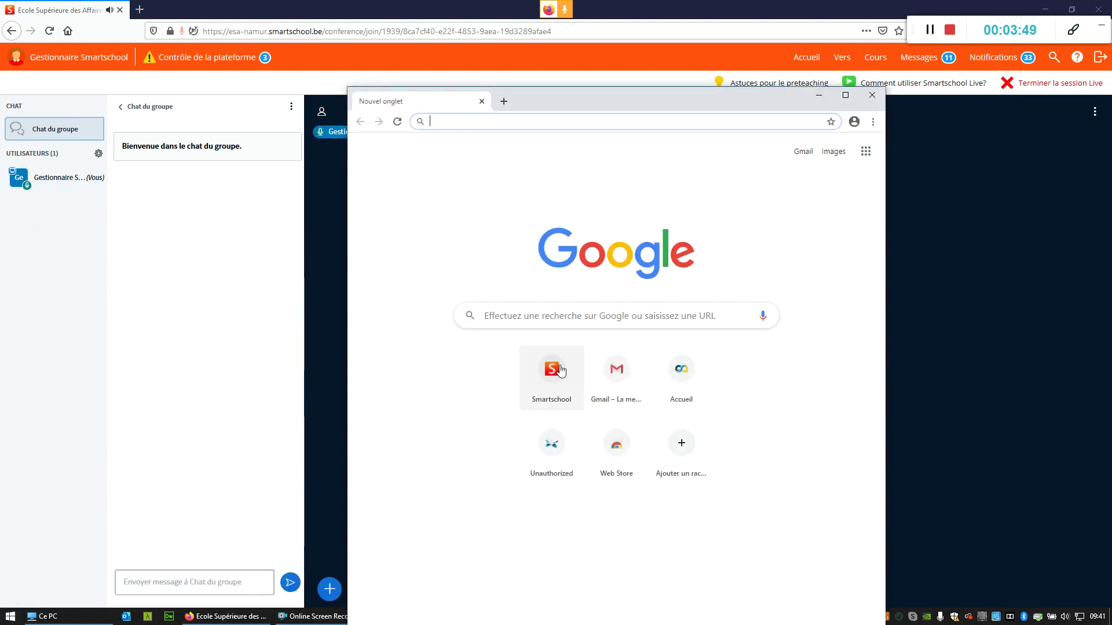
left_click(552, 369)
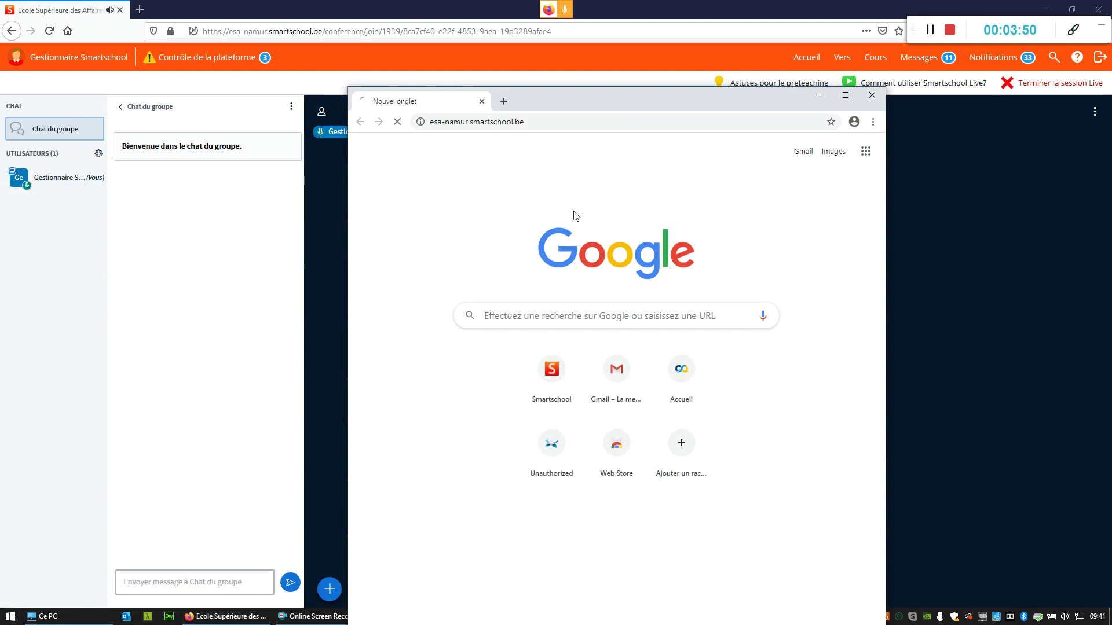
double_click(548, 103)
Log in to Smartschool with the second account's username and password, and open the UE-GEO-TEST course
left_click(950, 184)
left_click(954, 211)
left_click(958, 227)
type("••••••••••")
key("Return")
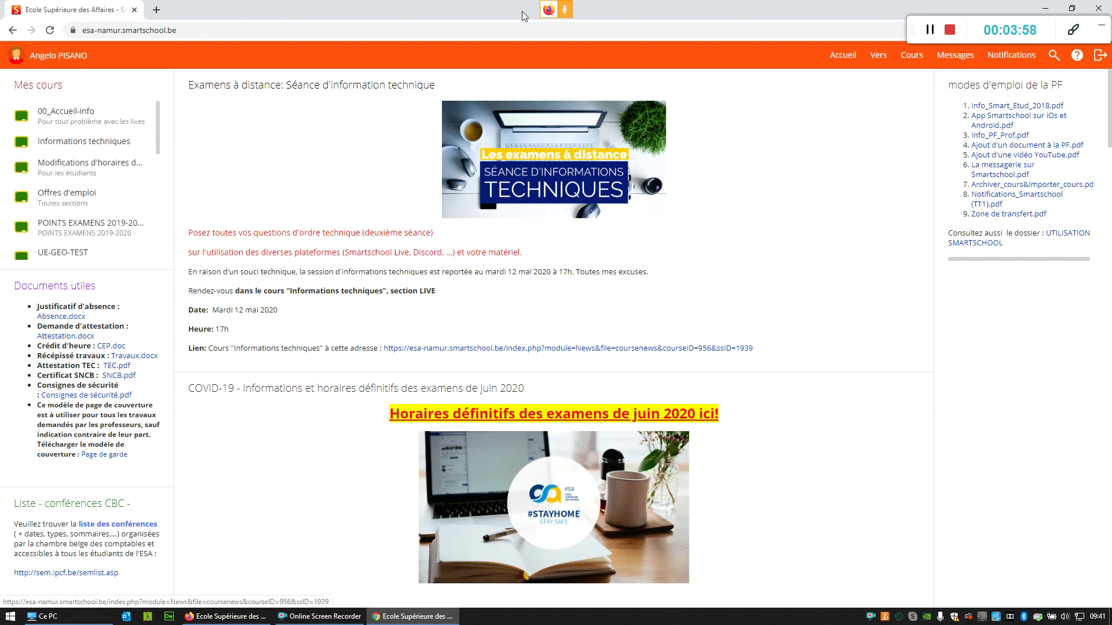
scroll(87, 191, "down", 2)
left_click(83, 197)
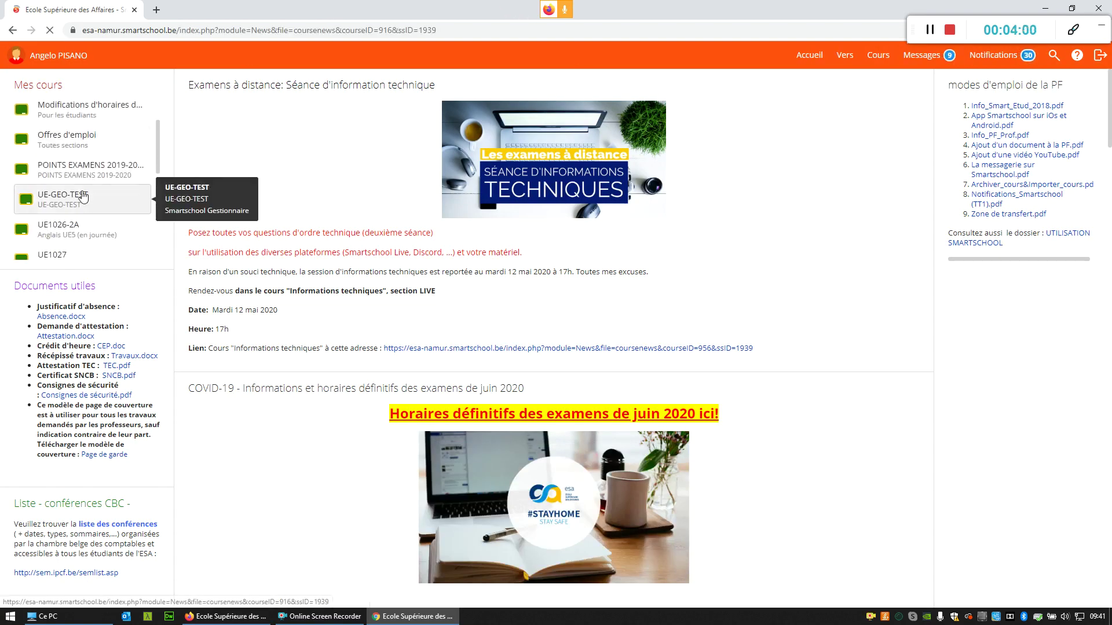
Join the course's Live session as a participant and authorise audio playback
left_click(72, 123)
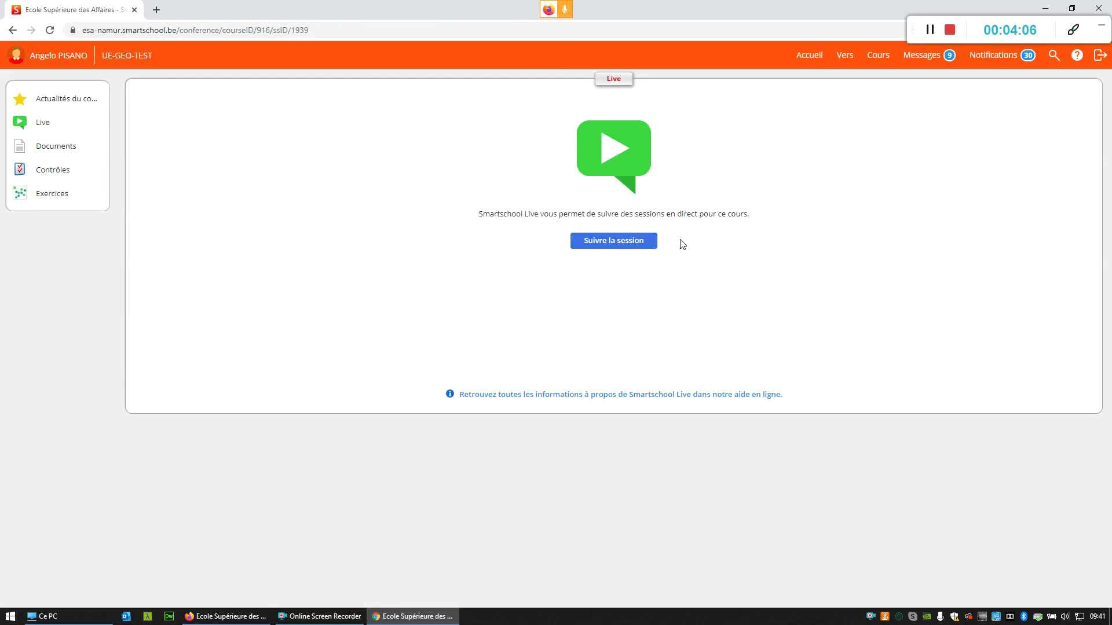
left_click(607, 248)
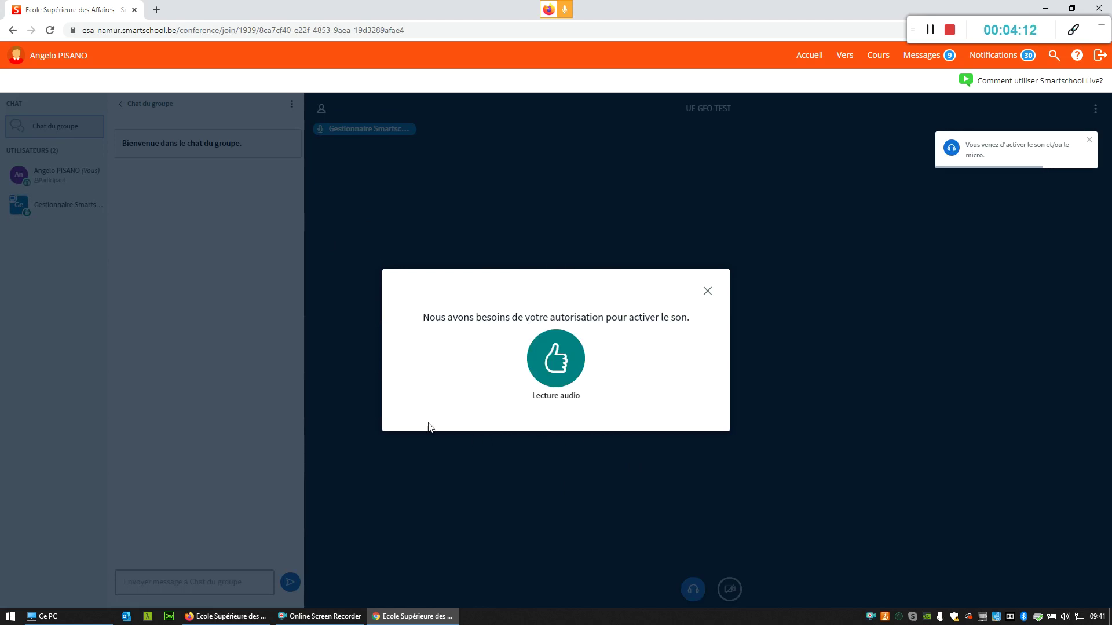
left_click(559, 365)
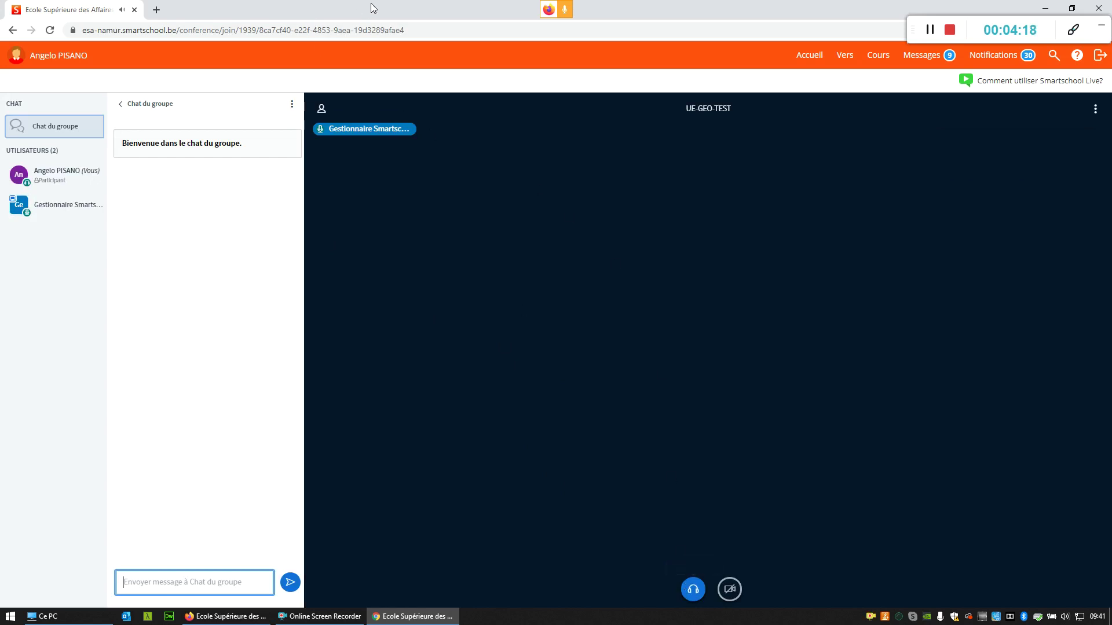
Restore and move the Chrome window aside, switch to the moderator's Firefox window and mute its microphone
double_click(412, 15)
left_click_drag(412, 15, 744, 26)
left_click(283, 246)
left_click(671, 590)
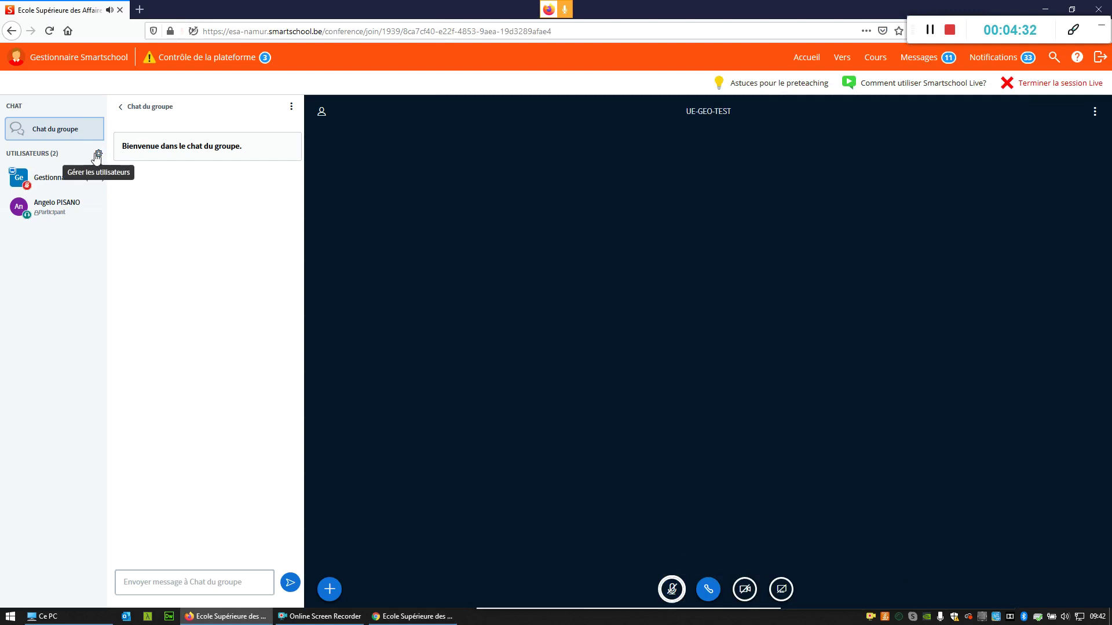
Allow participants to share their webcam and microphone in the participant permissions, and save the changes
left_click(97, 155)
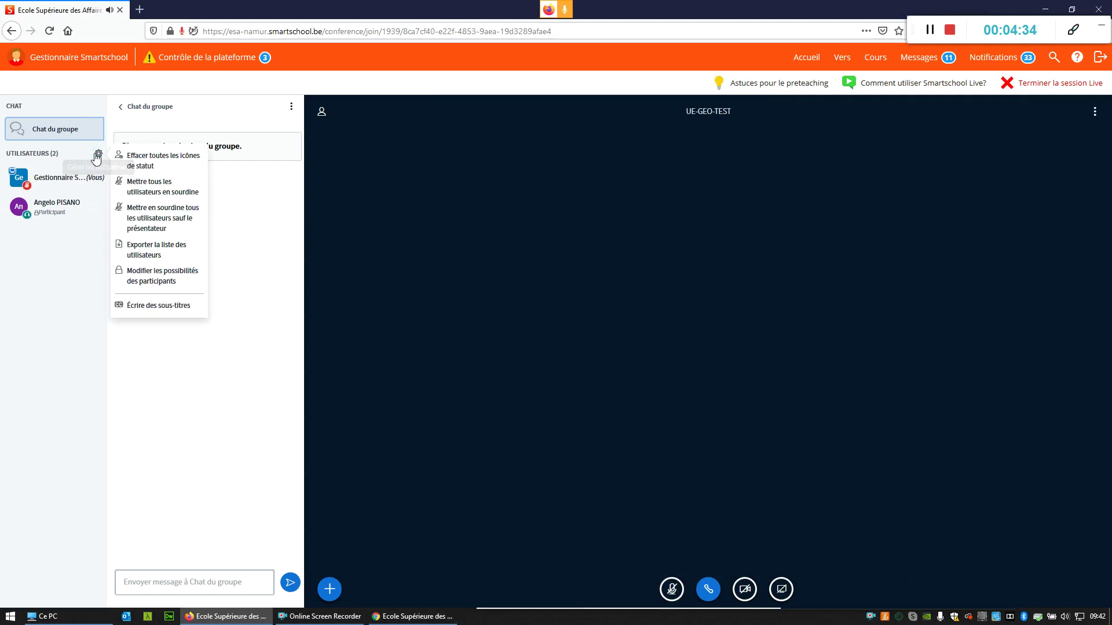
left_click(155, 279)
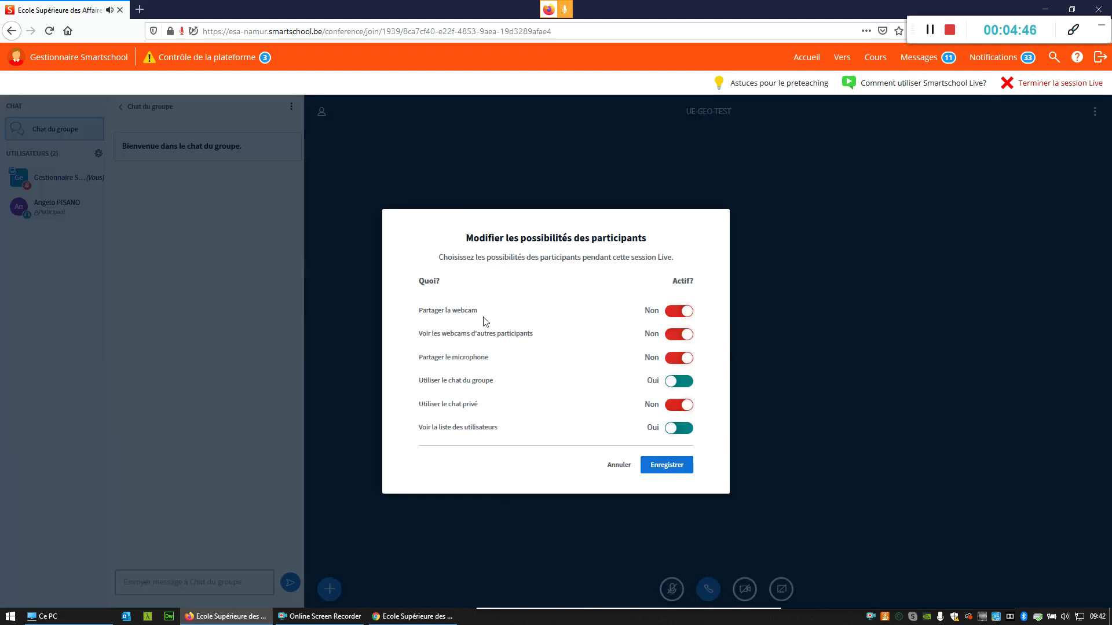
left_click(678, 312)
left_click_drag(422, 333, 535, 344)
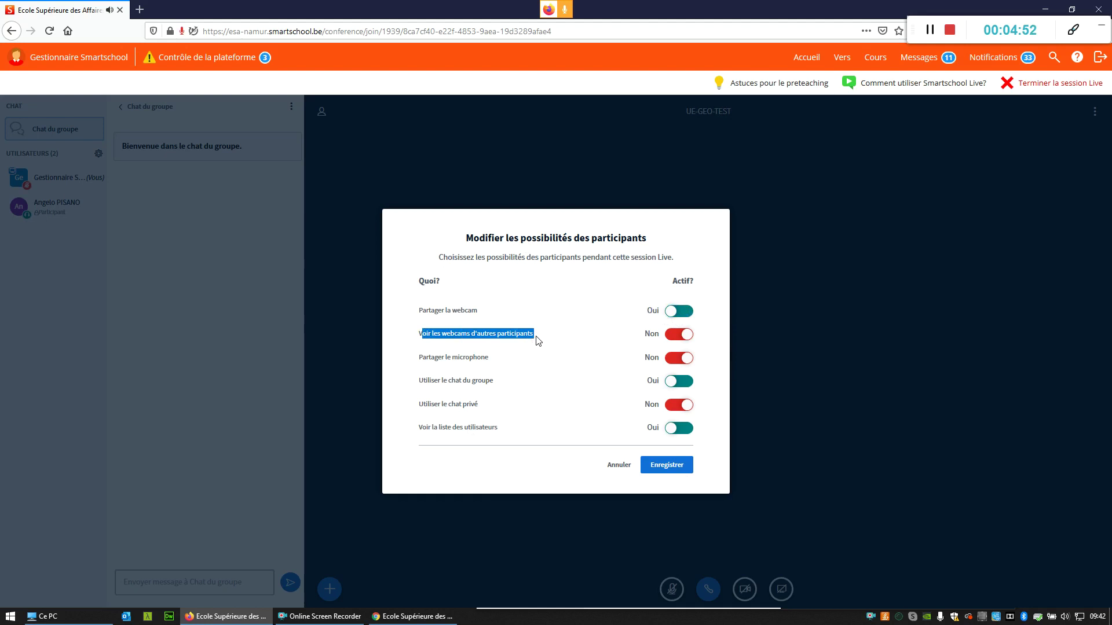
triple_click(531, 335)
left_click_drag(422, 357, 485, 356)
left_click(486, 357)
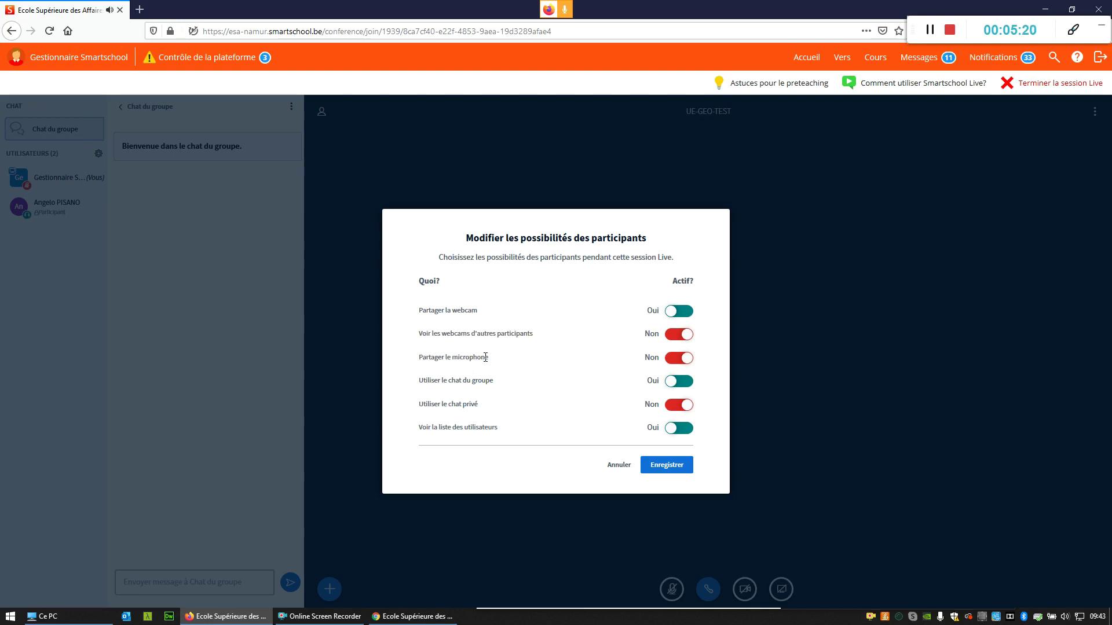
left_click(677, 358)
left_click(681, 469)
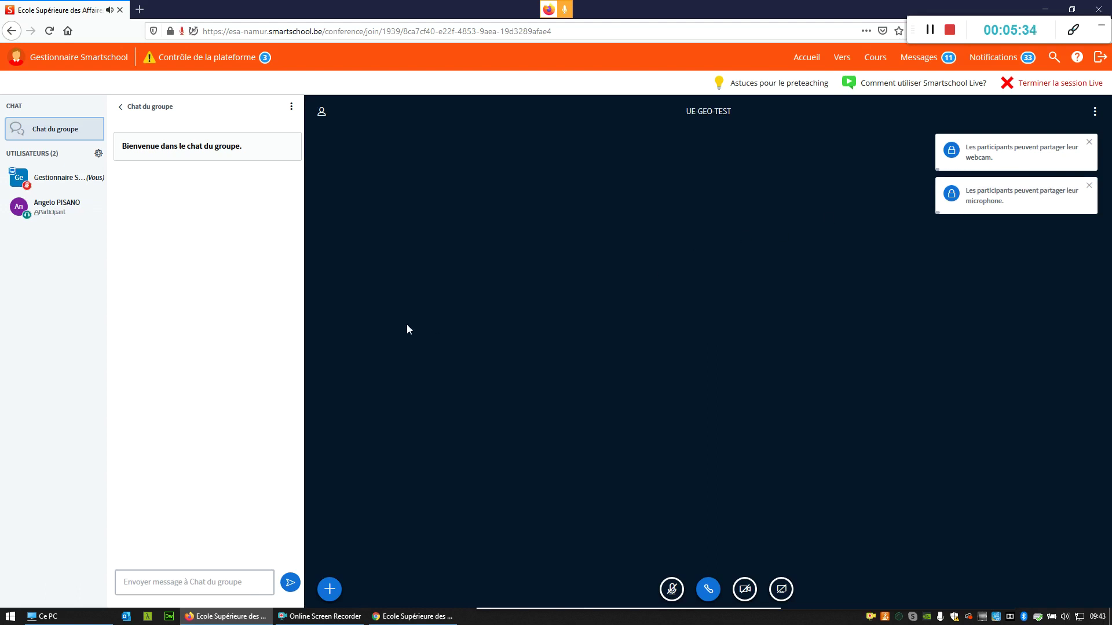
Switch to the participant's Chrome window, maximise it, reload the session page and join using the microphone
left_click(412, 616)
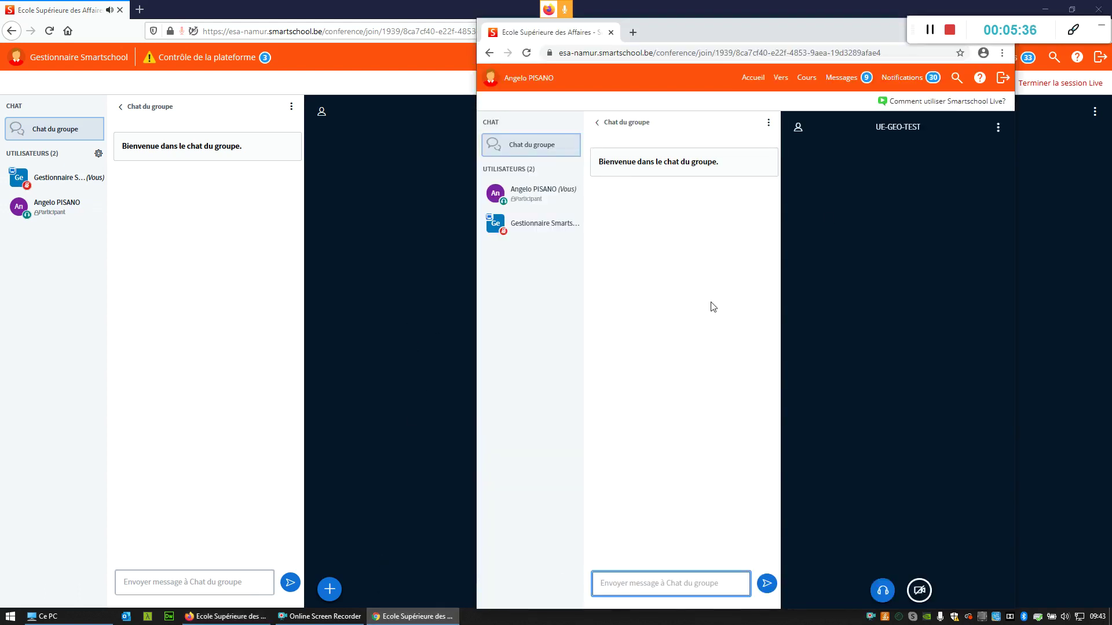
double_click(734, 32)
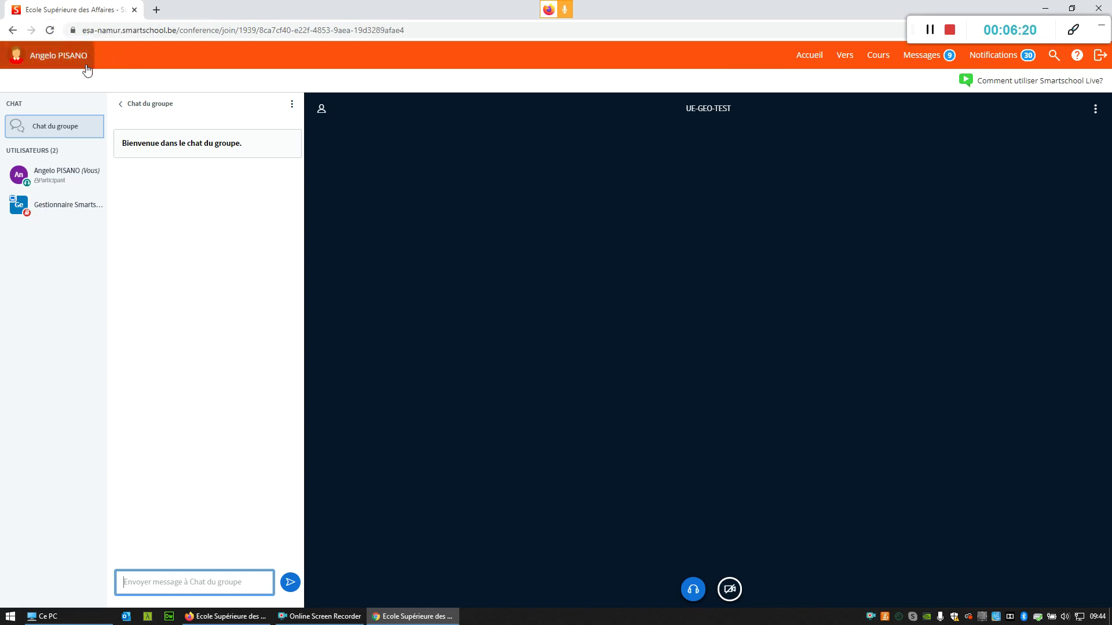
left_click(50, 32)
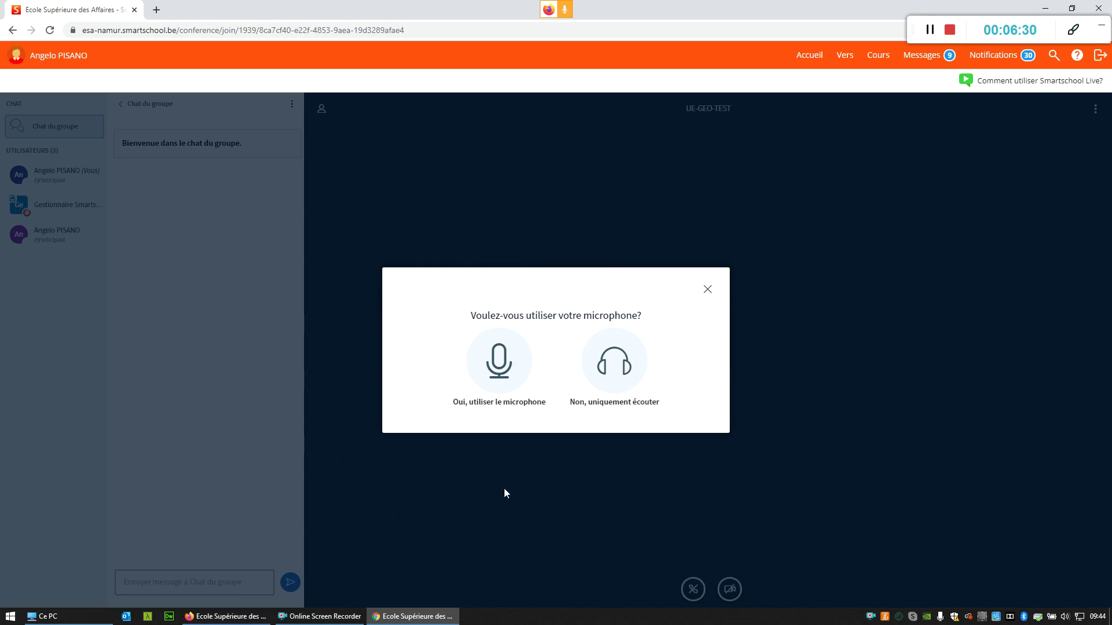
left_click(500, 370)
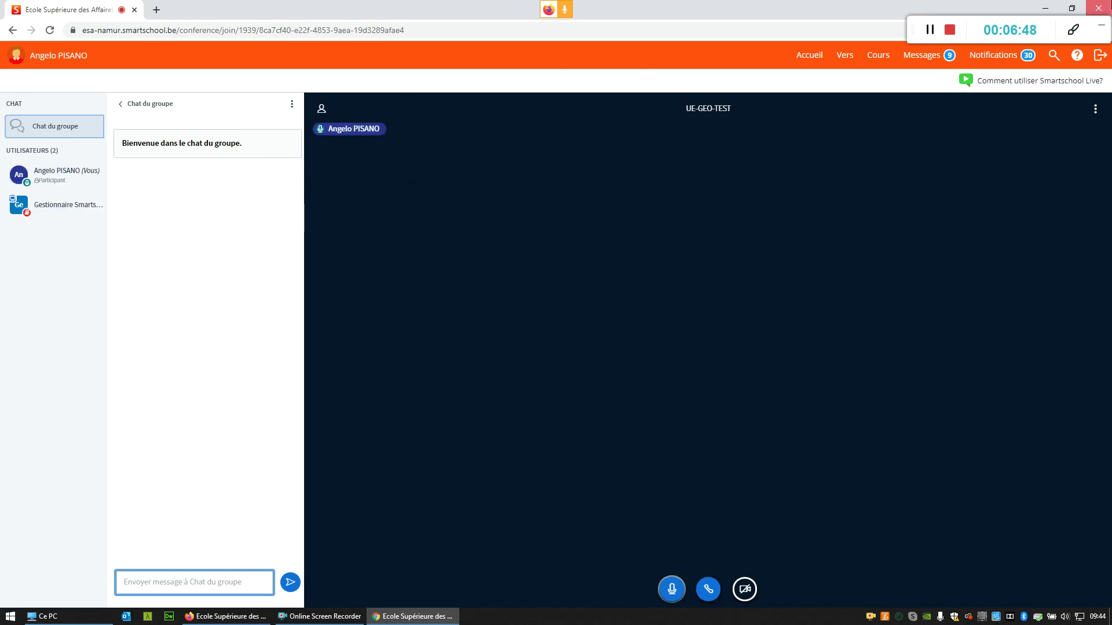
Close Chrome, relaunch it and open the Smartschool site from its shortcut
left_click(1098, 8)
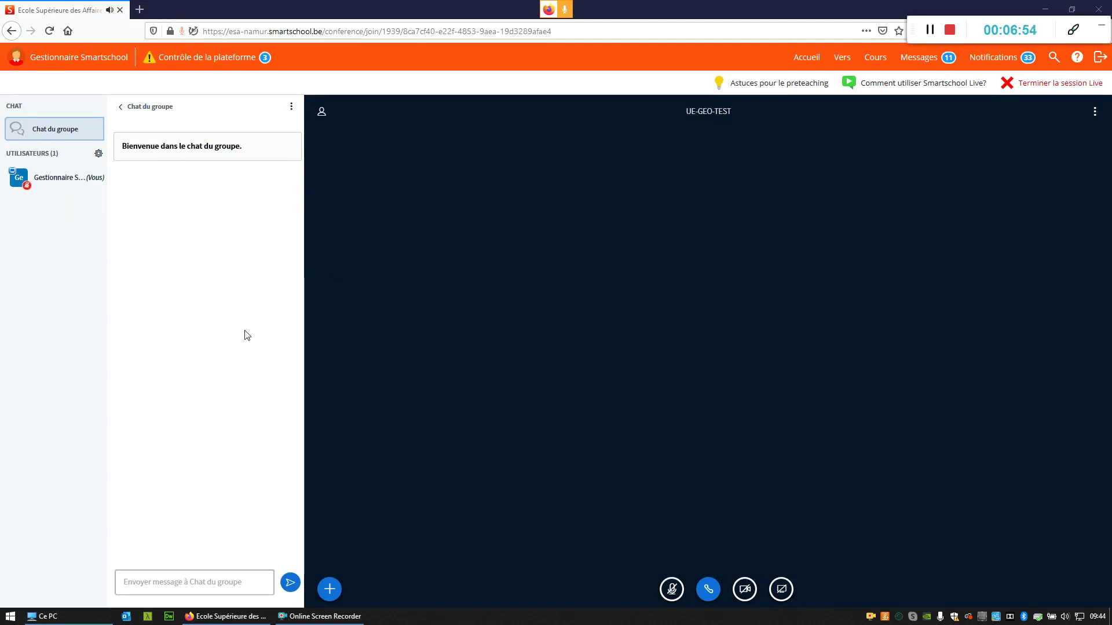
left_click(10, 616)
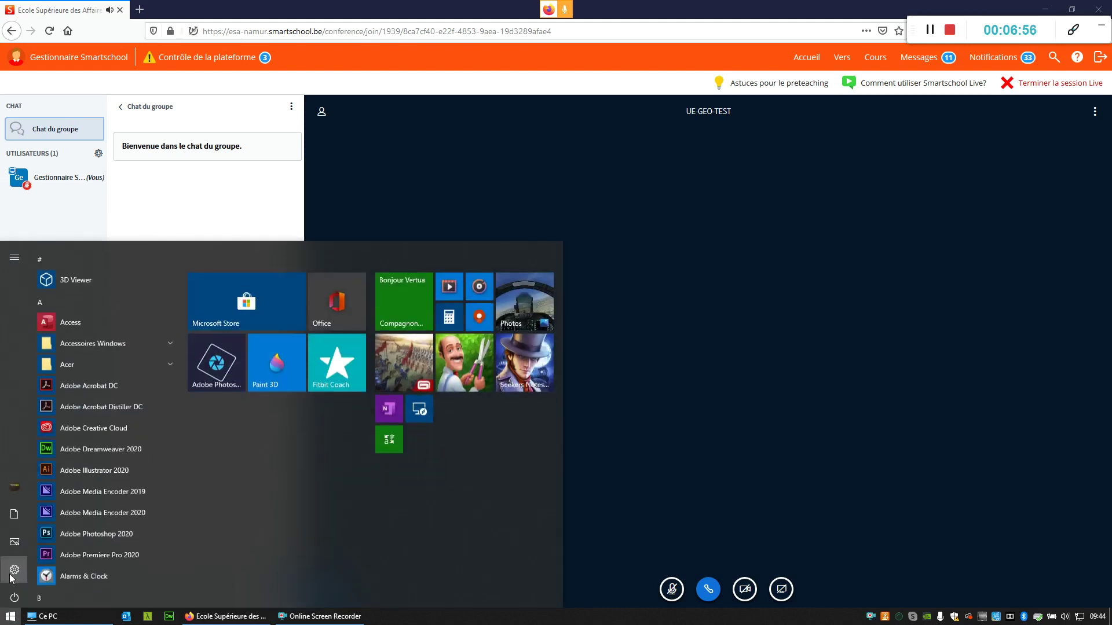
type("chrome")
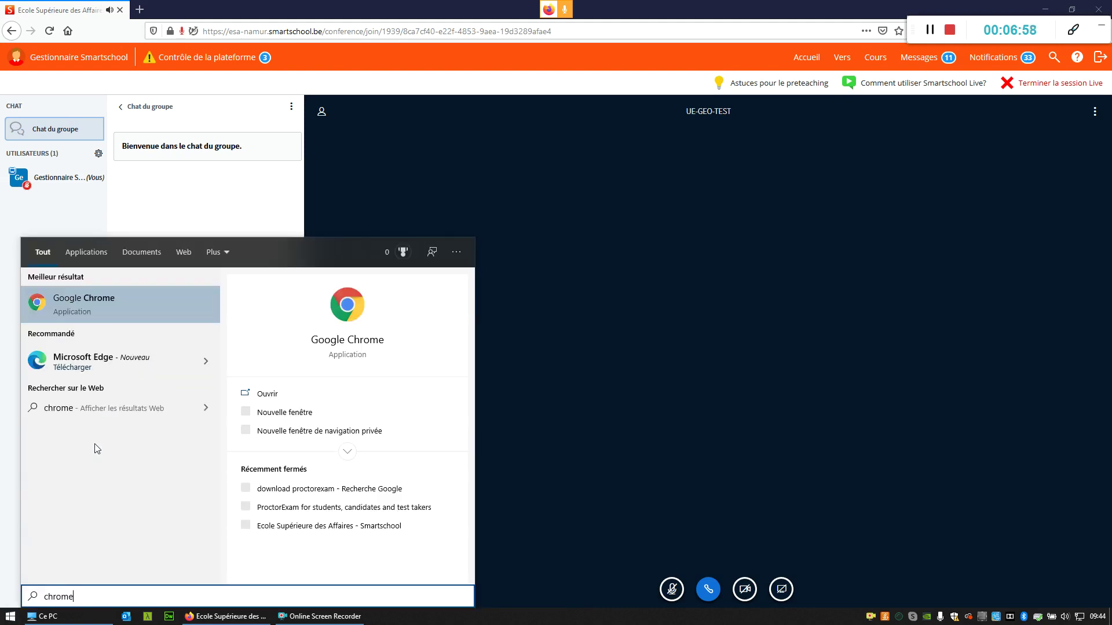
key("Return")
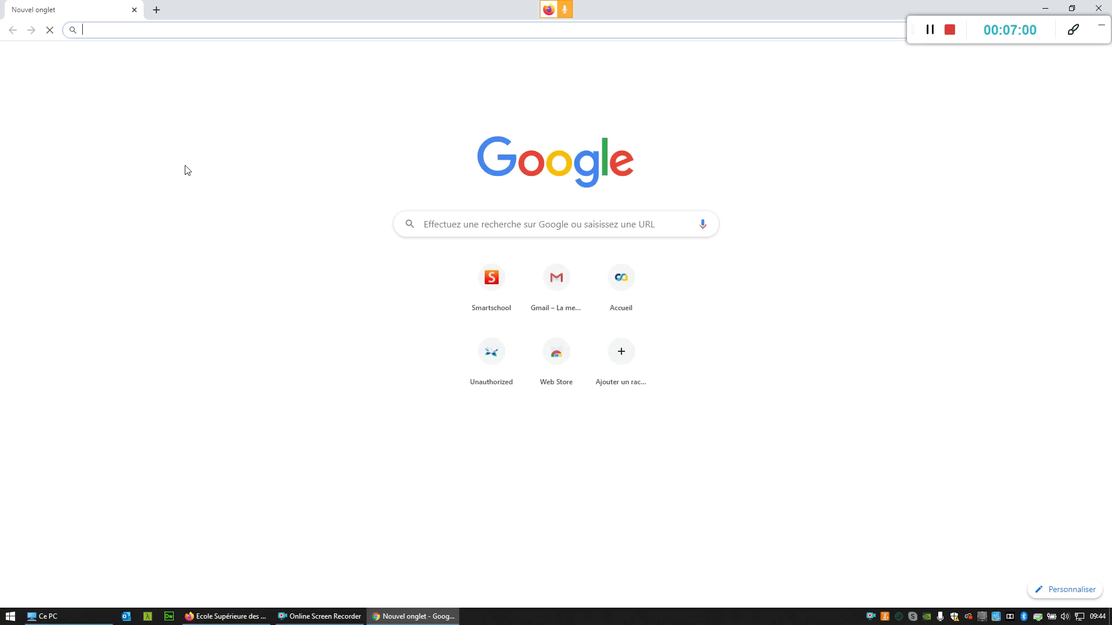
left_click(488, 280)
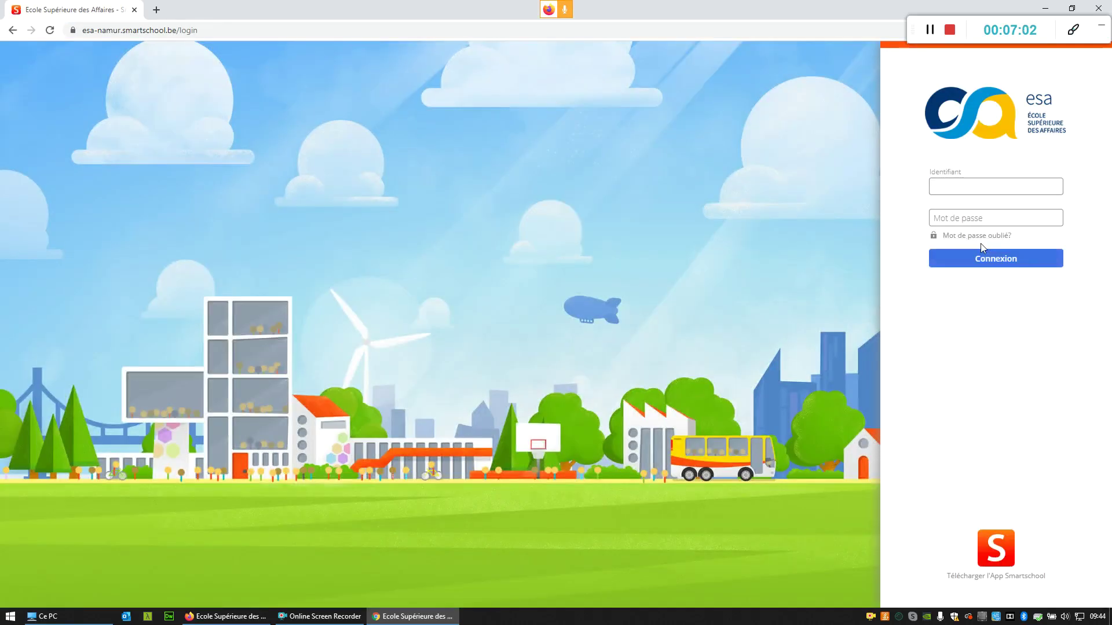
Log in to Smartschool with the second account's saved username and its password
left_click(979, 187)
left_click(980, 209)
left_click(981, 258)
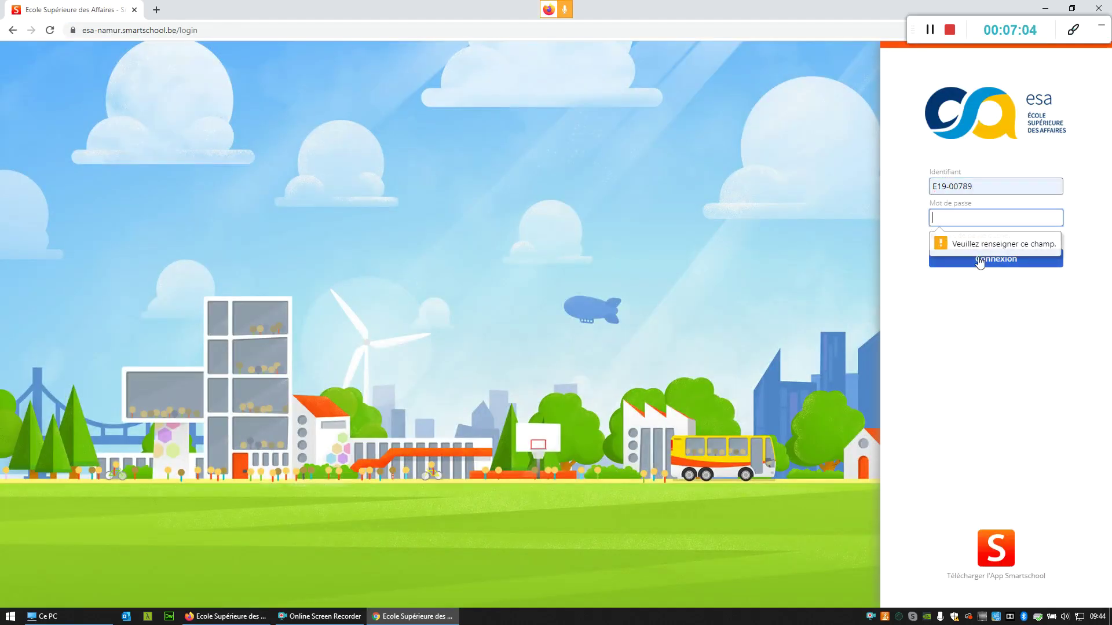
type("••••••••••••")
left_click(981, 258)
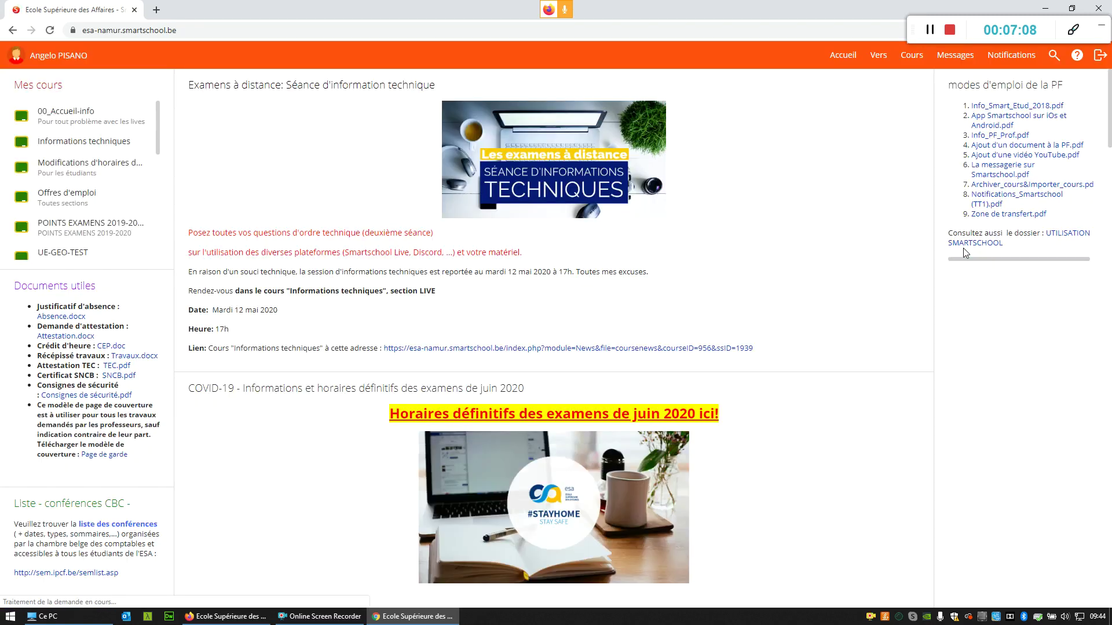
Open the UE-GEO-TEST course's Live section and join the session using the microphone
scroll(116, 185, "down", 3)
left_click(85, 150)
left_click(58, 123)
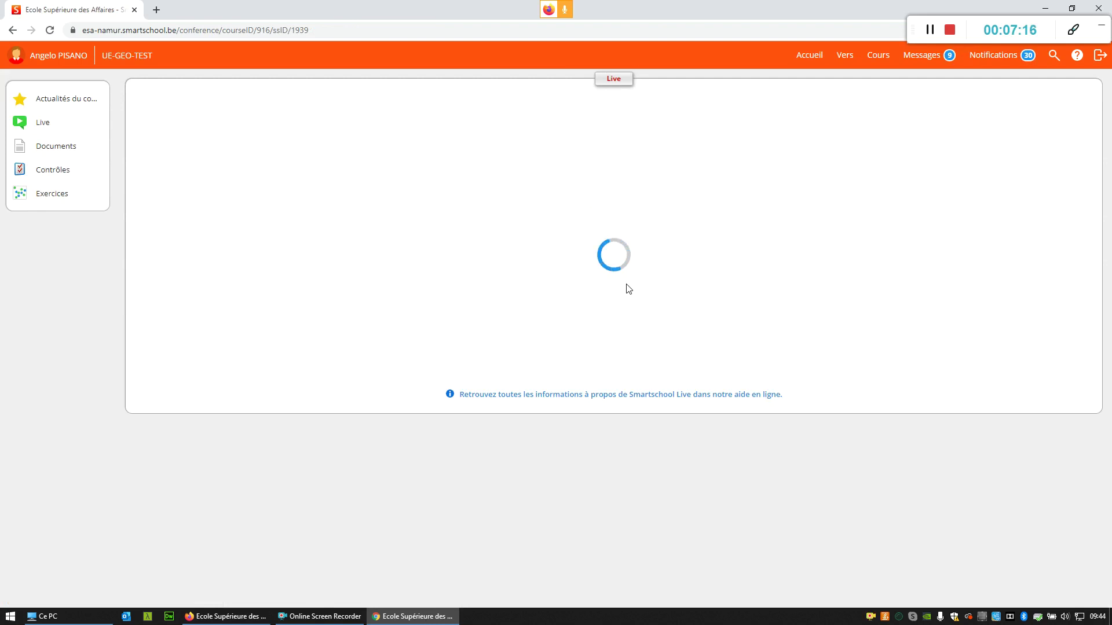
left_click(622, 250)
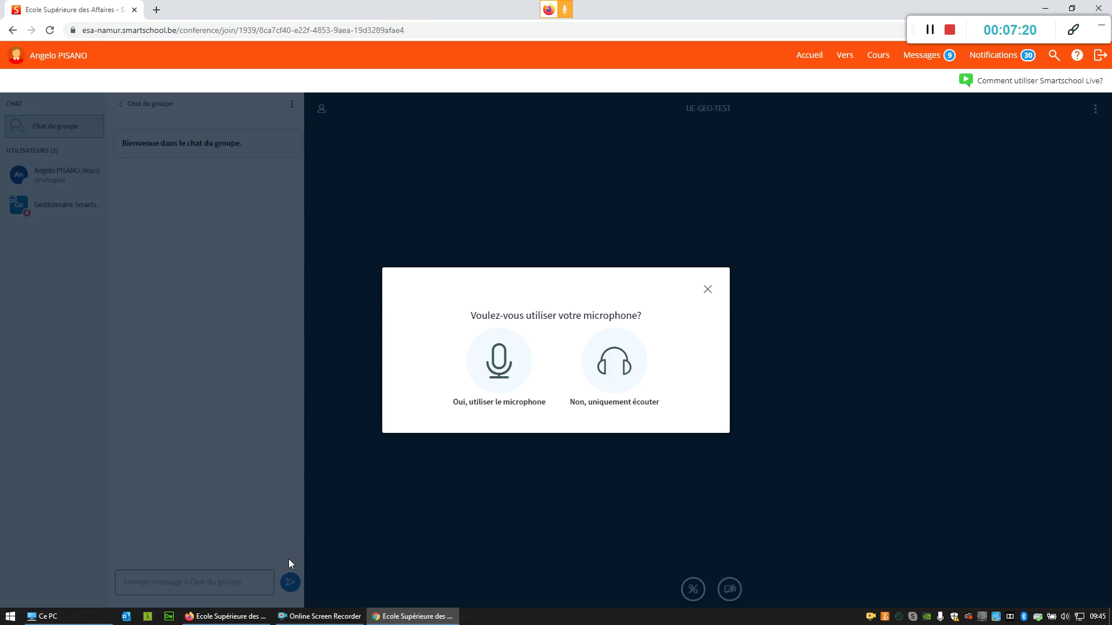
left_click(498, 360)
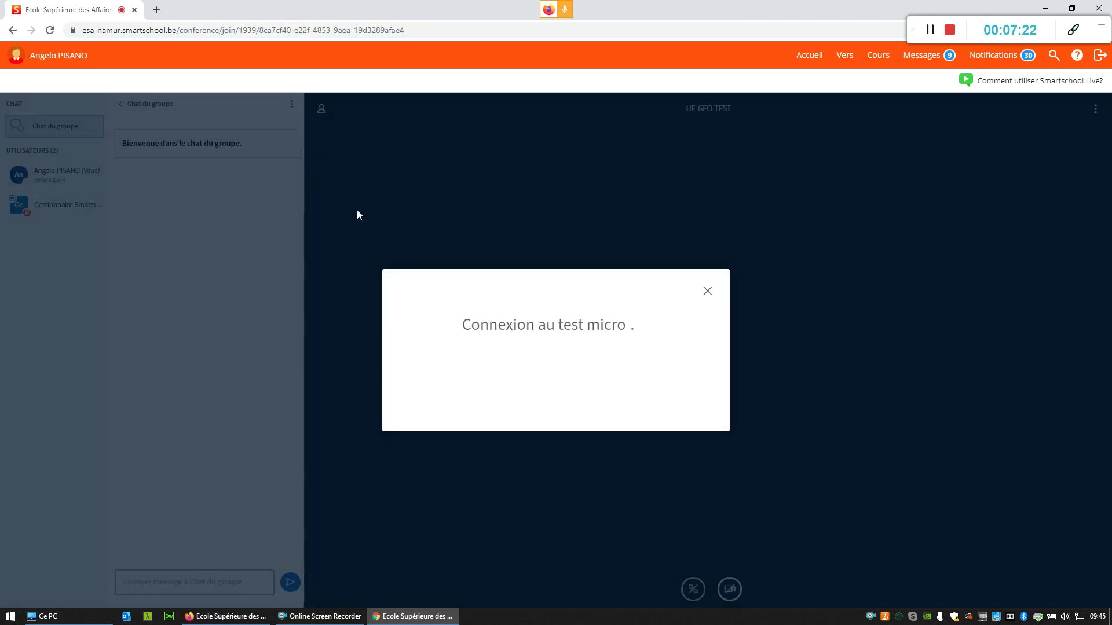
left_click(513, 367)
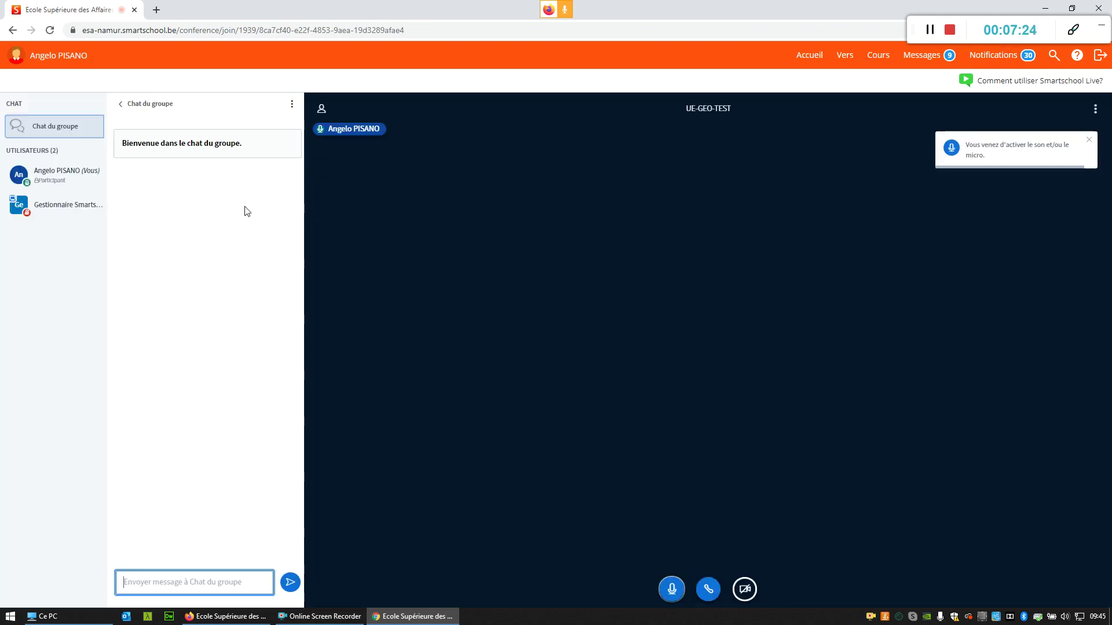
Mute the participant from the moderator's Firefox window, and switch the microphone back on from the participant's Chrome window
left_click(227, 615)
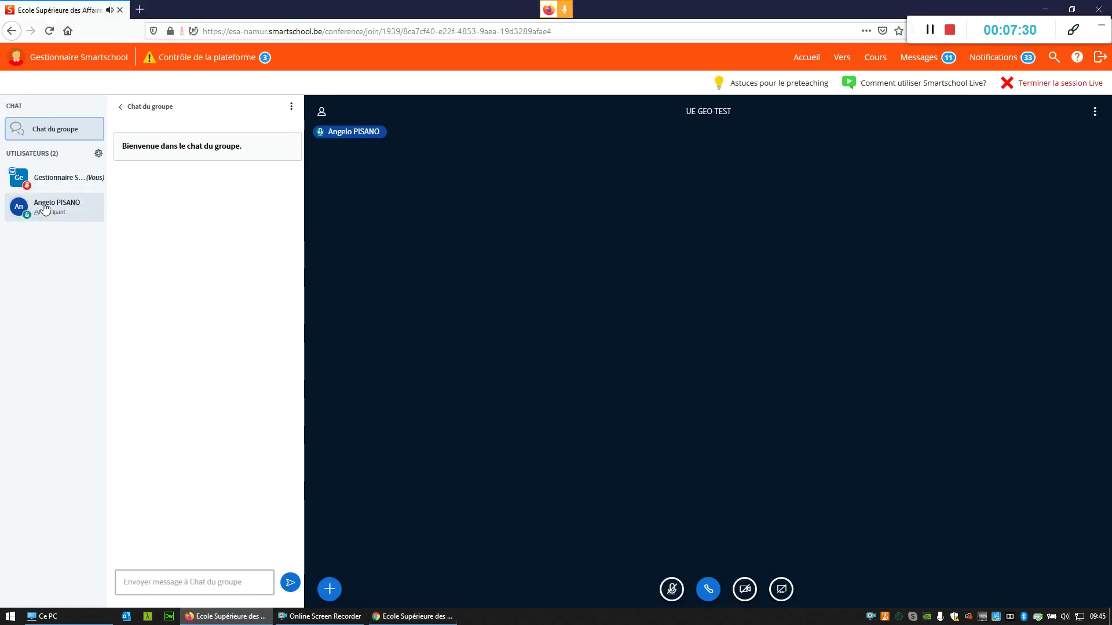
left_click(45, 204)
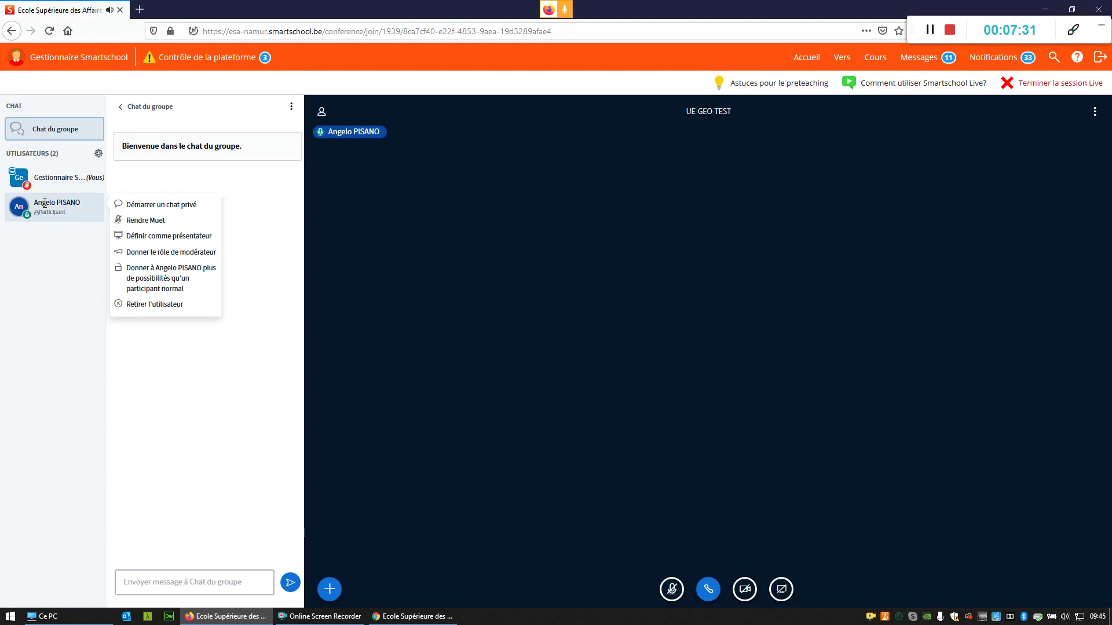
left_click(163, 220)
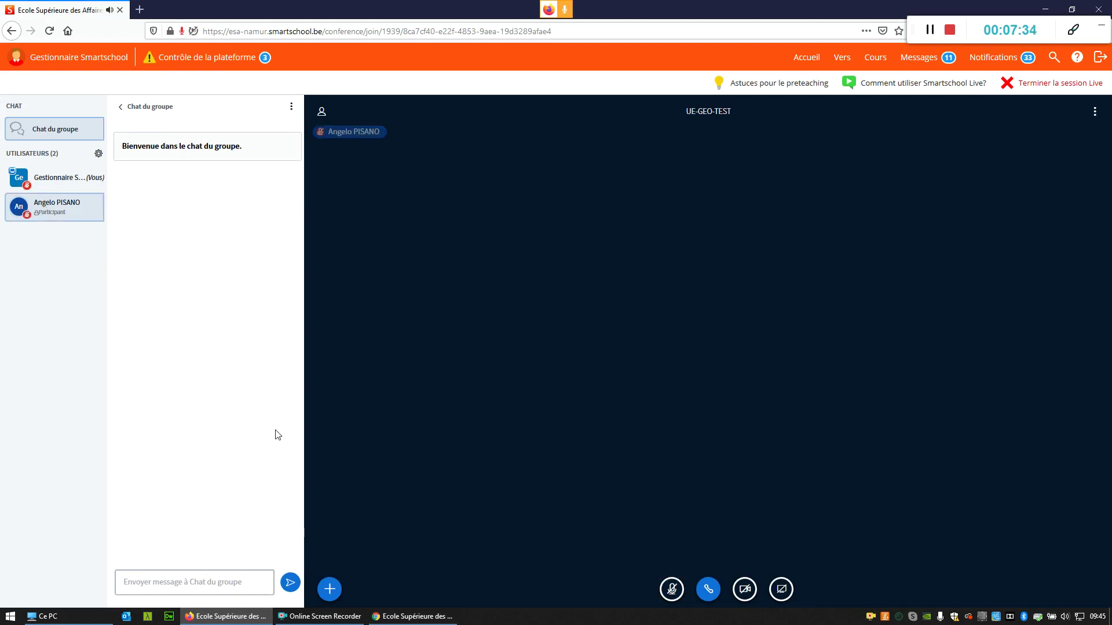
left_click(412, 616)
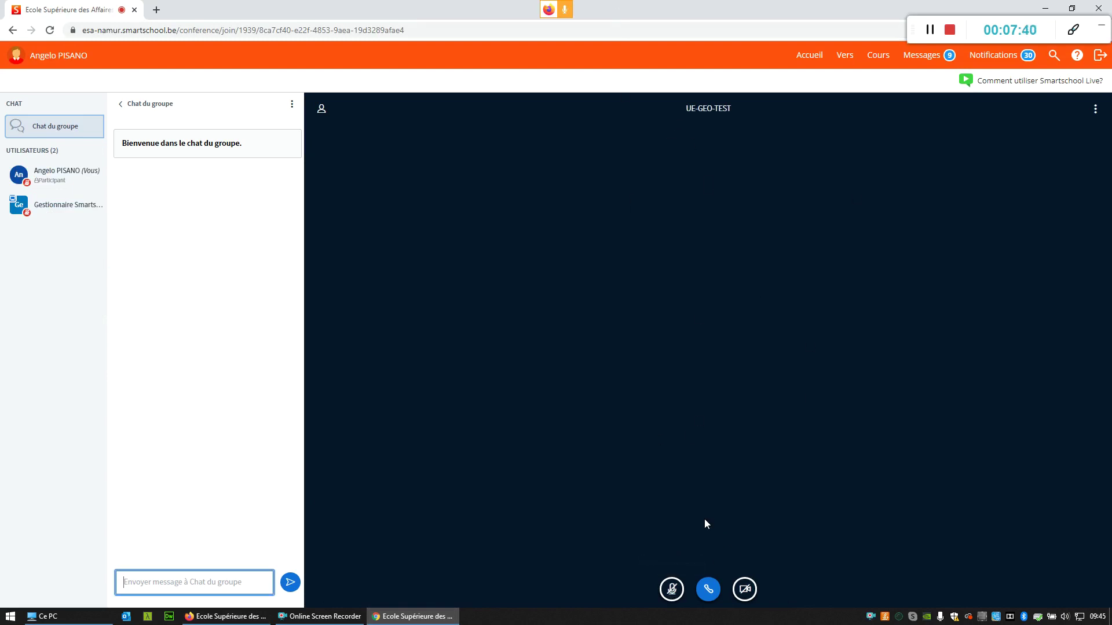
left_click(672, 589)
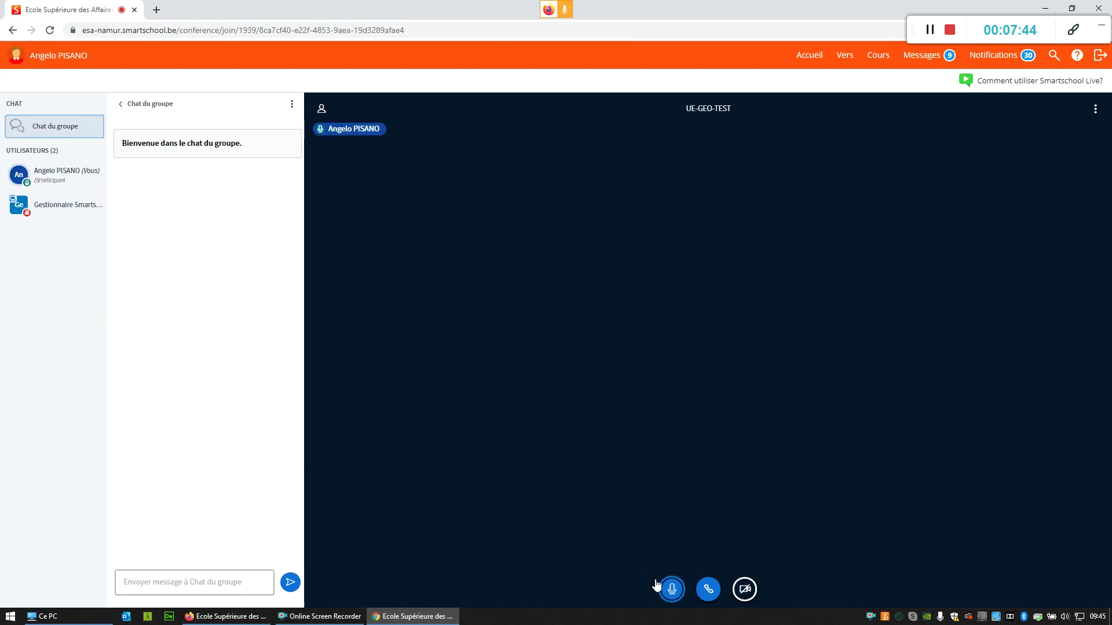
Return to the moderator's Firefox window and mute the participant again from the user list
mouse_move(232, 620)
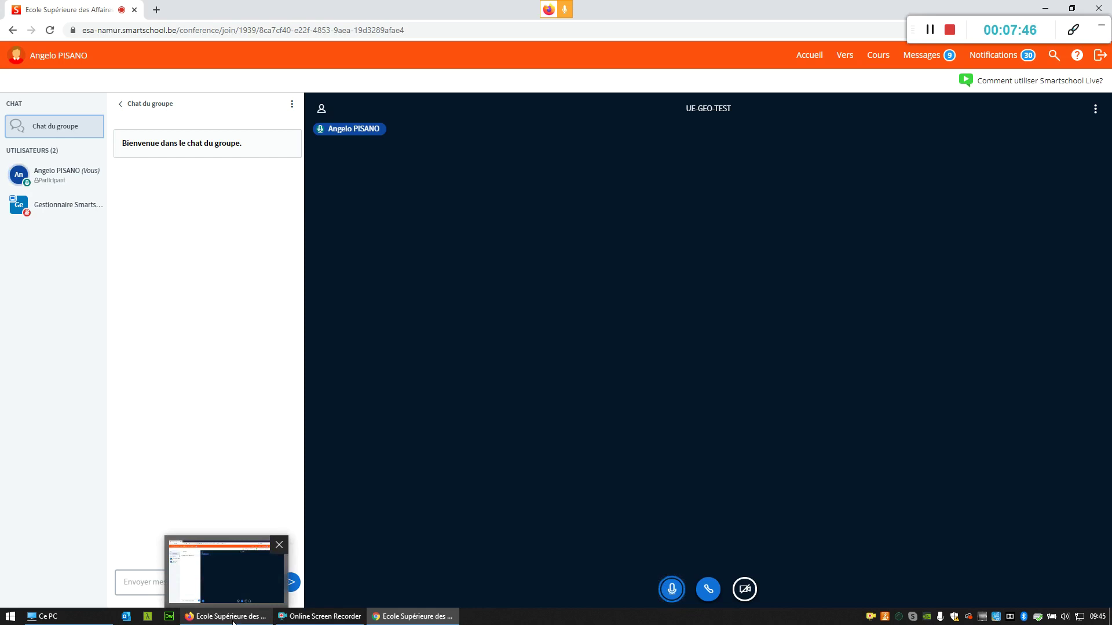
left_click(233, 621)
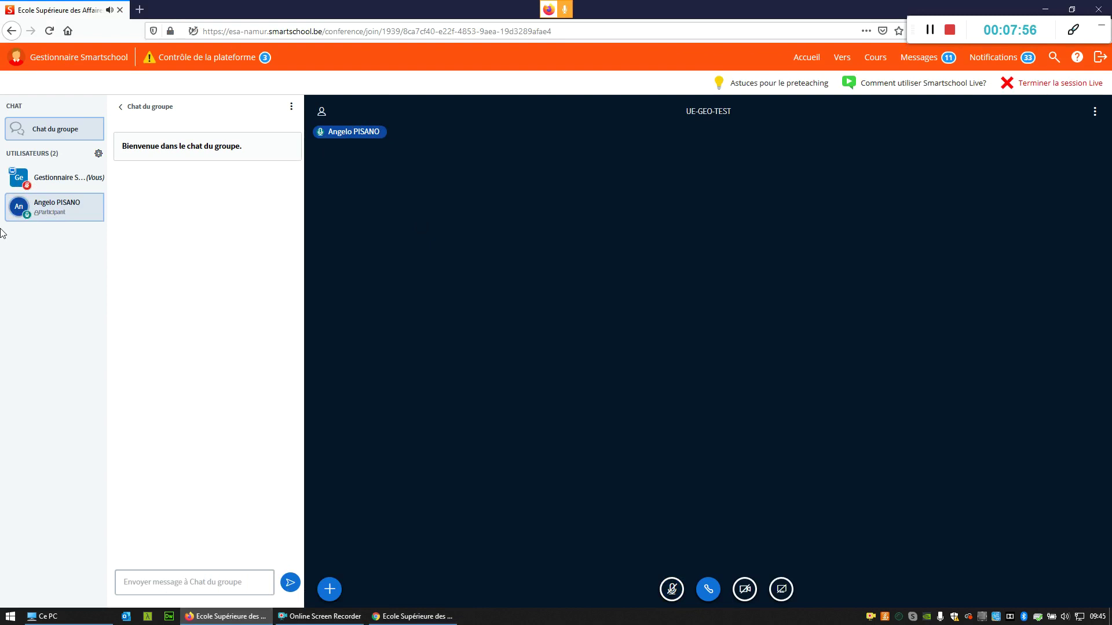
left_click(50, 216)
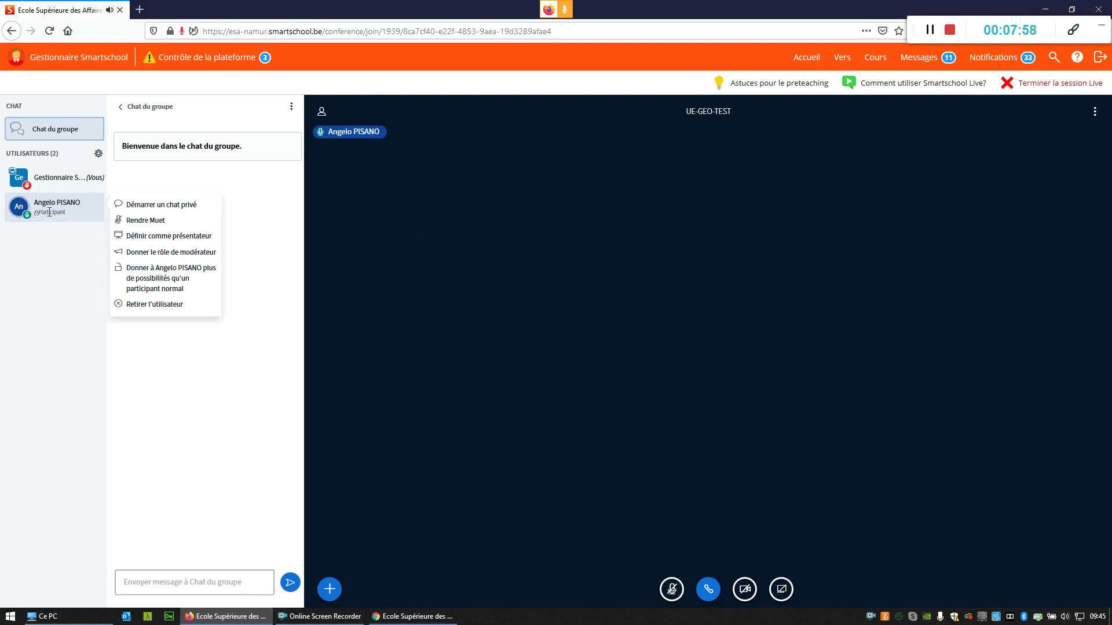
left_click(149, 225)
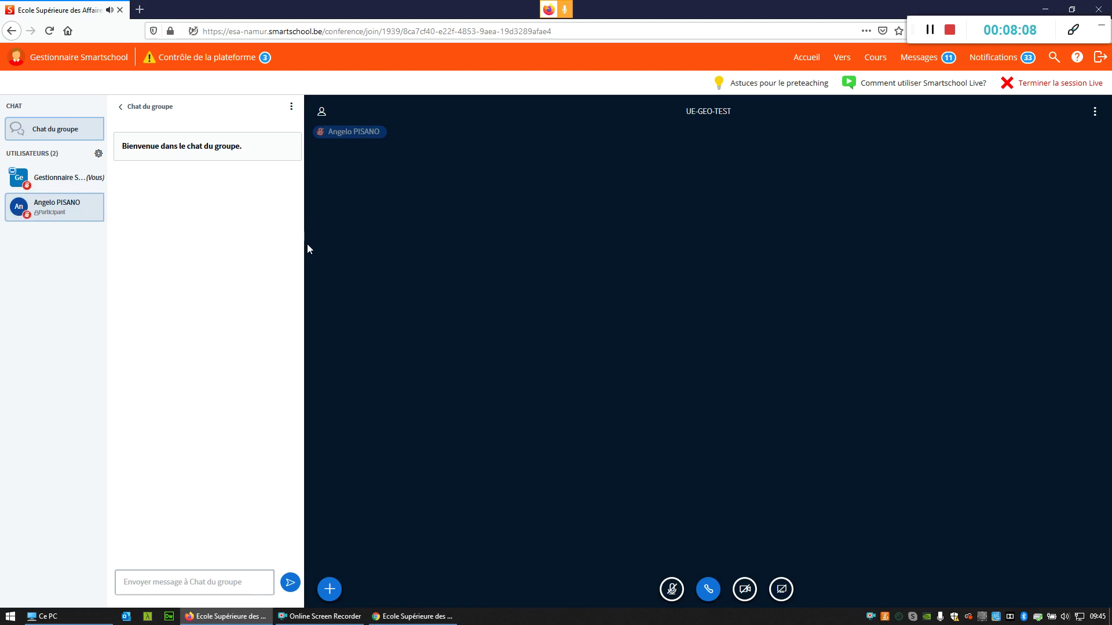
Share the HD User Facing webcam at Medium quality, allowing the browser's camera requests, and stop the webcam sharing again
left_click(746, 590)
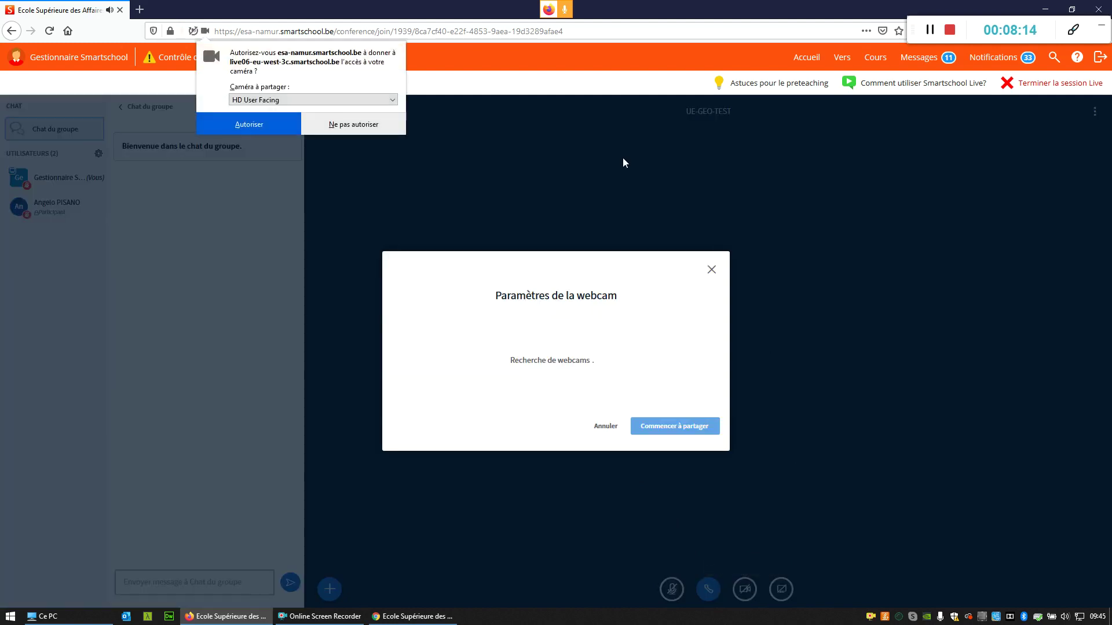
left_click(259, 126)
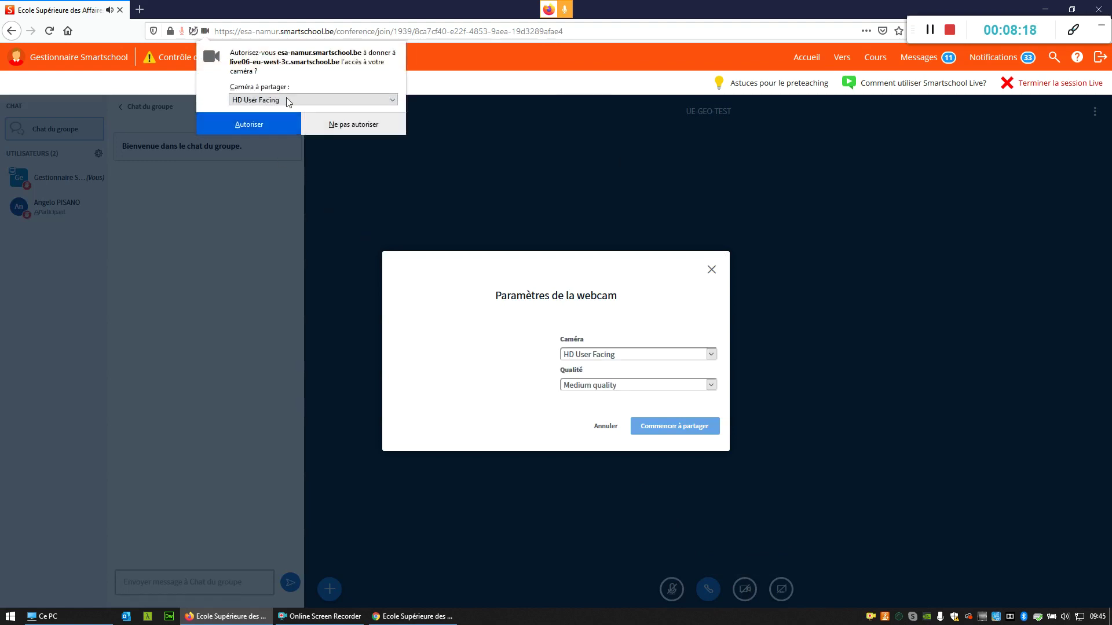
left_click(244, 128)
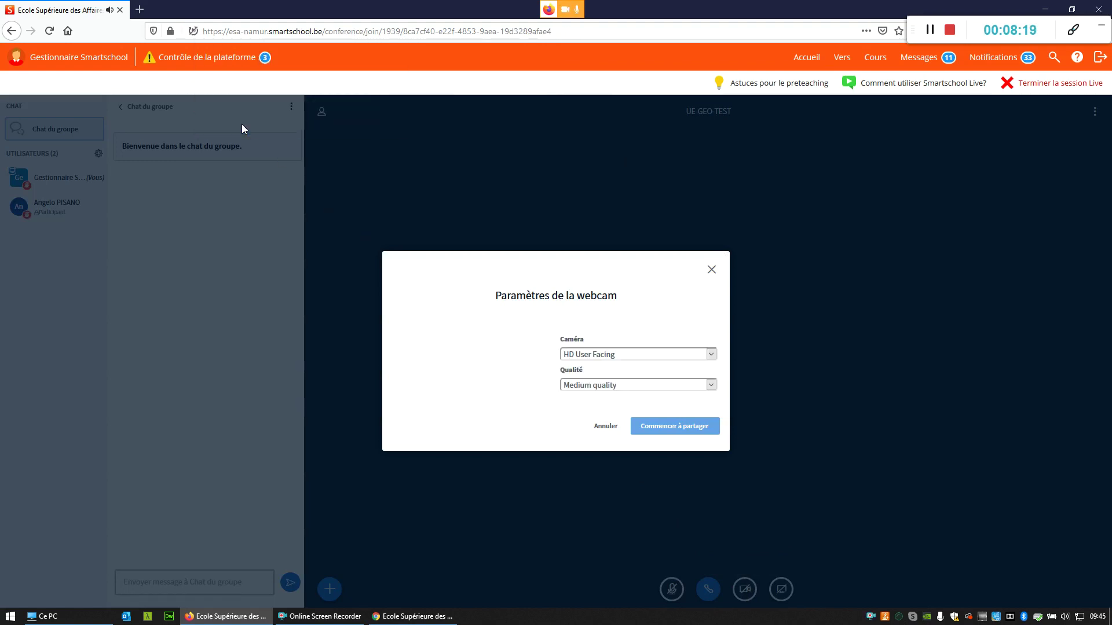
left_click(669, 427)
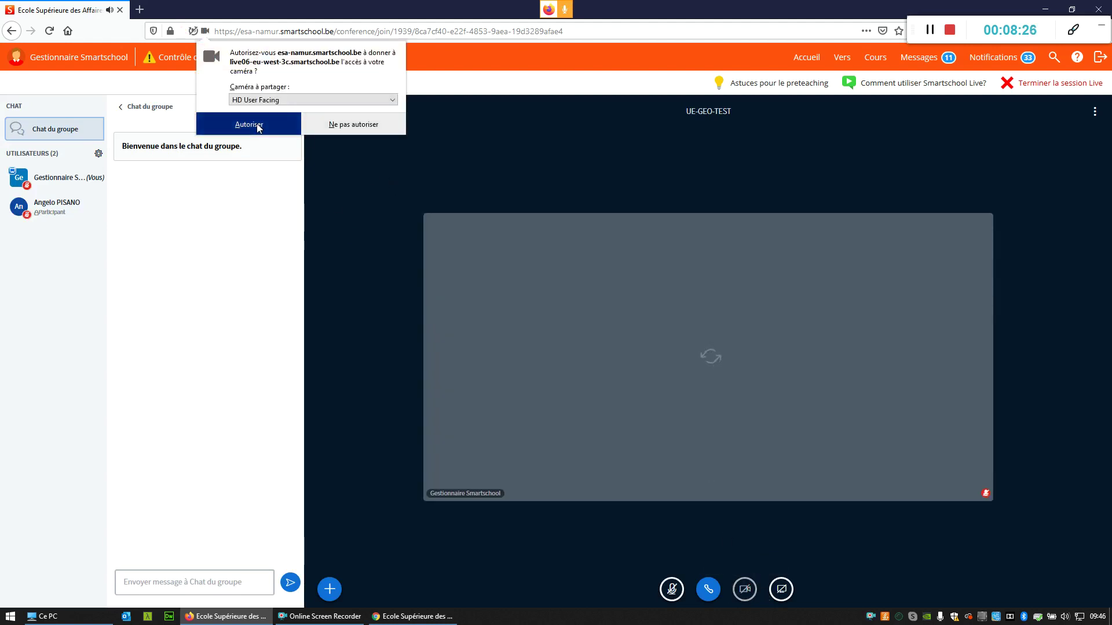
left_click(259, 128)
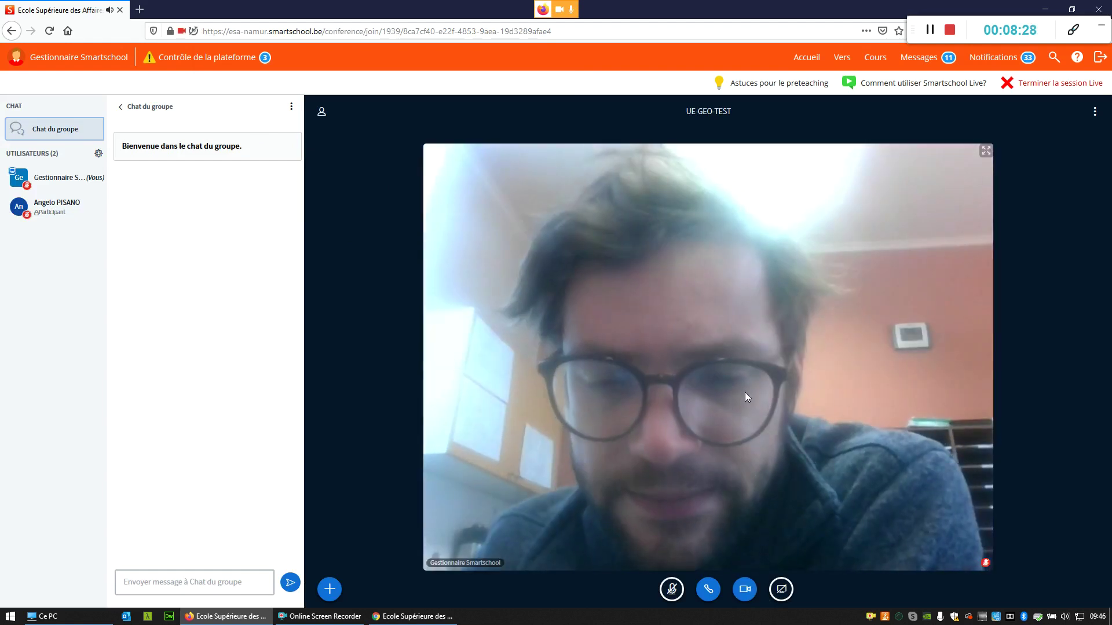
left_click(755, 590)
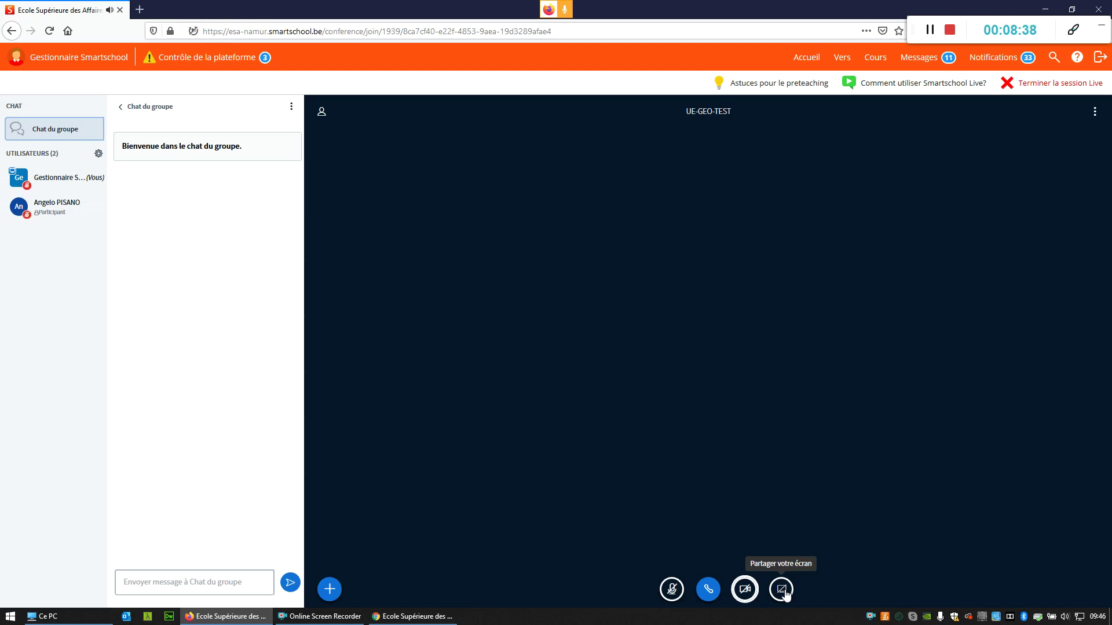
Share the whole screen (Écran entier) in the session, allowing the browser's request, and end the screen sharing
left_click(783, 591)
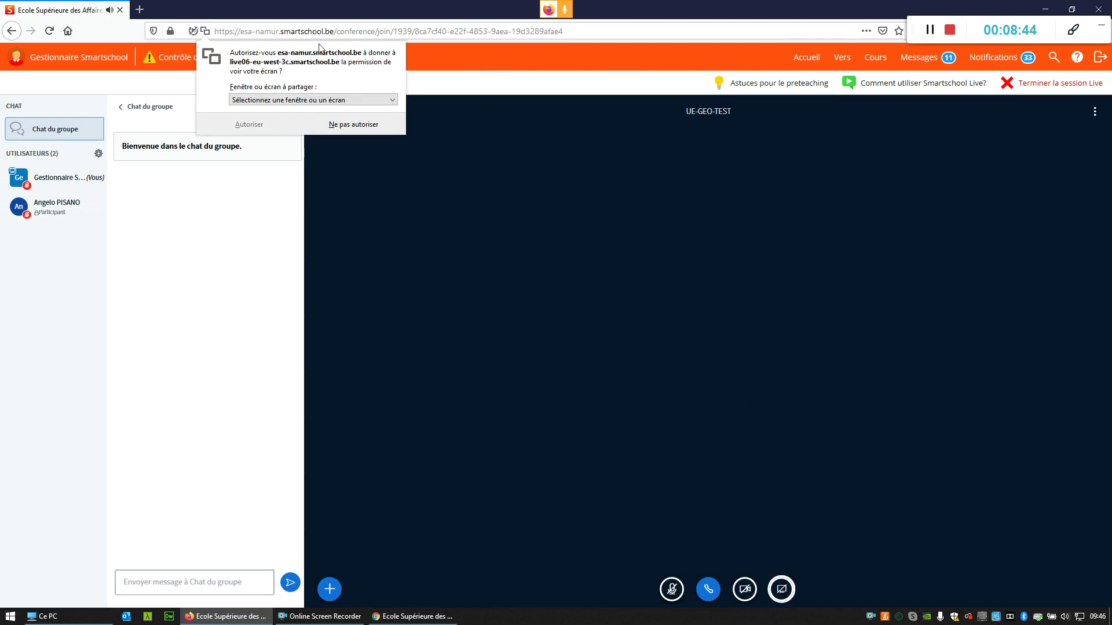
left_click(243, 105)
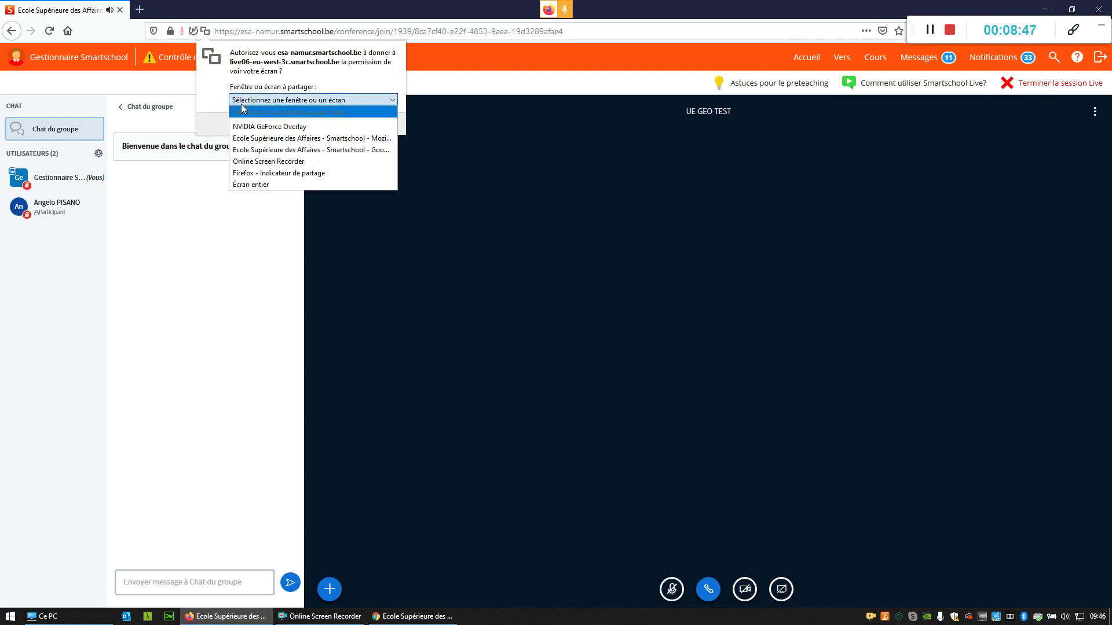
left_click(253, 184)
left_click(230, 252)
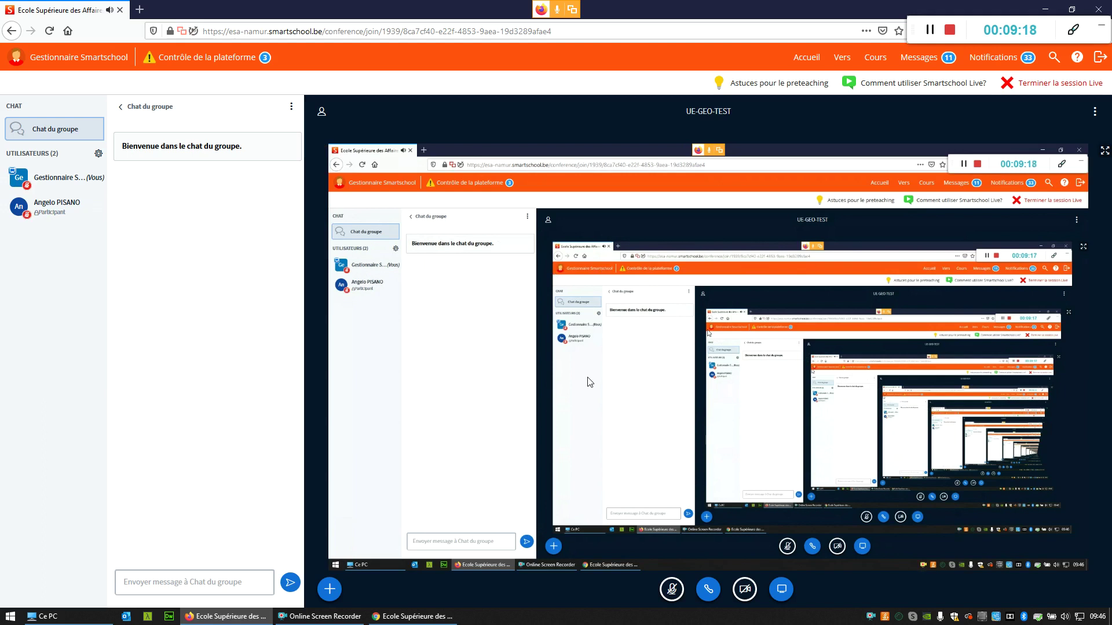
left_click(781, 589)
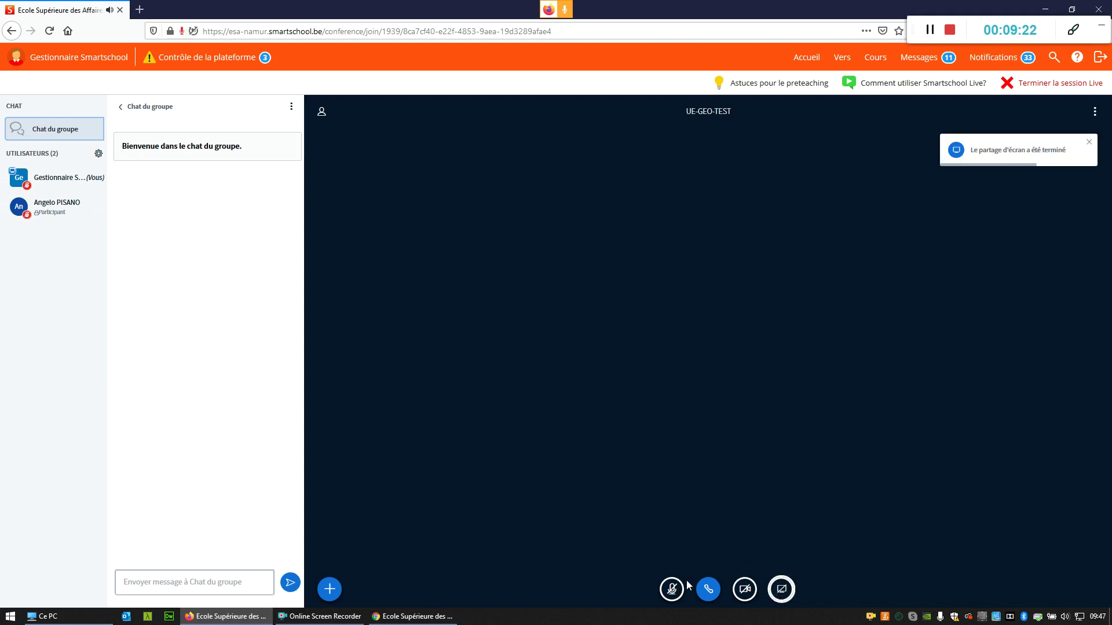